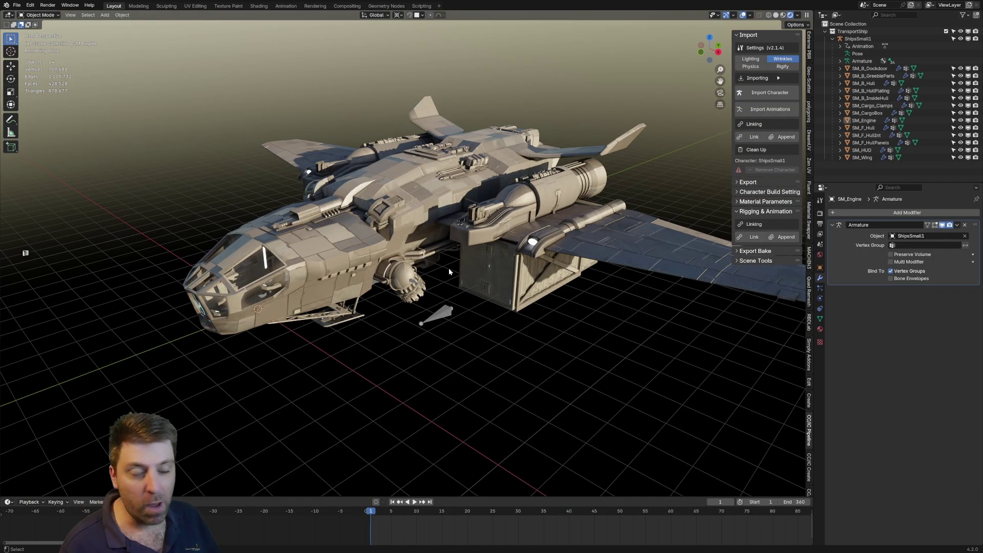
middle_click_drag(492, 283, 398, 293)
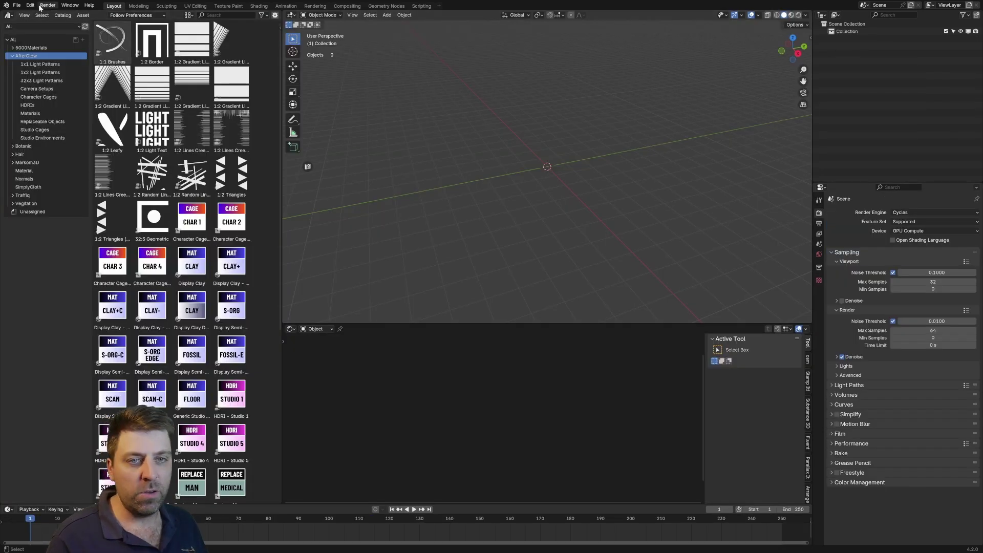
Link the TransportShip collection from Transport_WingShip_Markom3D.blend into the scene
left_click(16, 5)
left_click(44, 81)
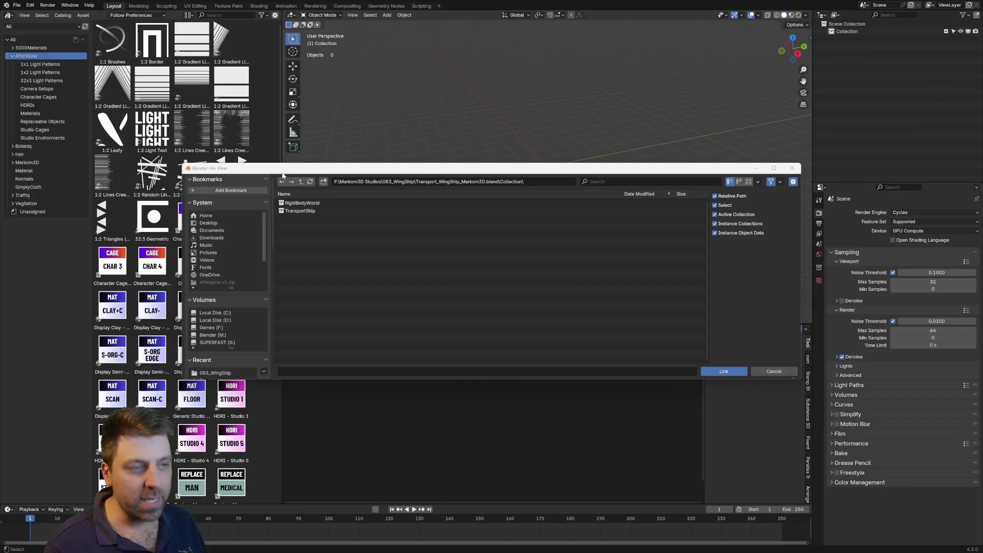
left_click(302, 211)
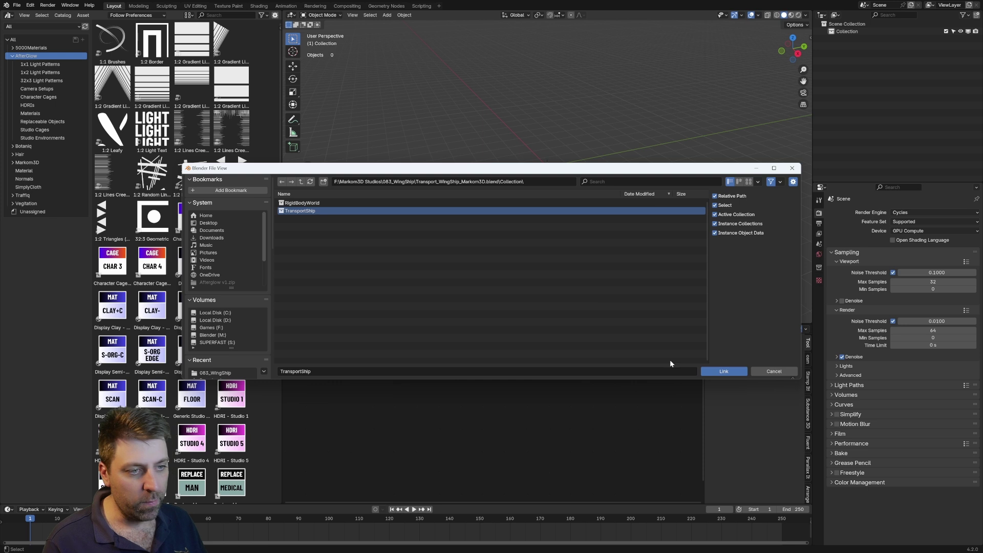
left_click(723, 371)
middle_click_drag(606, 195, 638, 174)
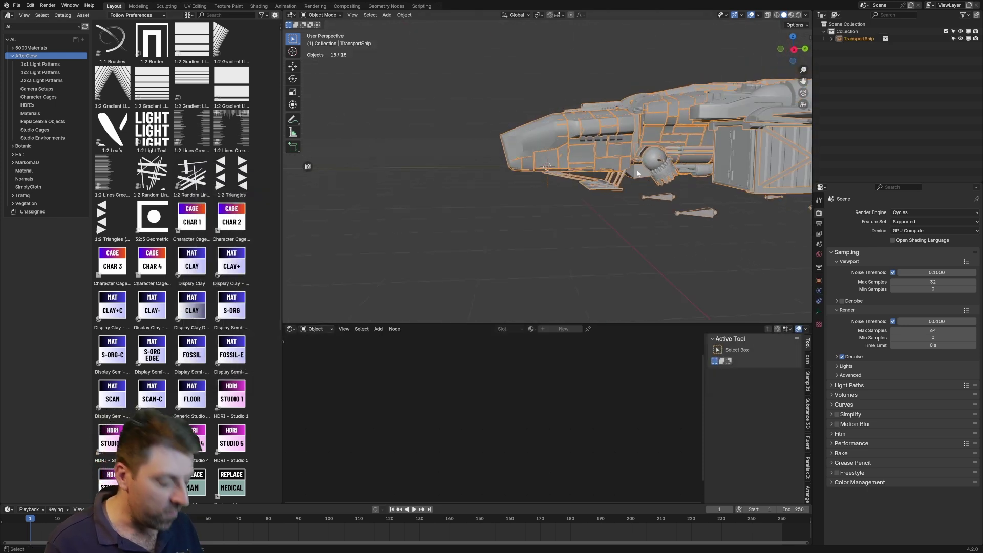
Scale the ship by 0.5 and move it about 3.1 m in the side view to centre it on the origin above the ground line
type("s.5")
key("Return")
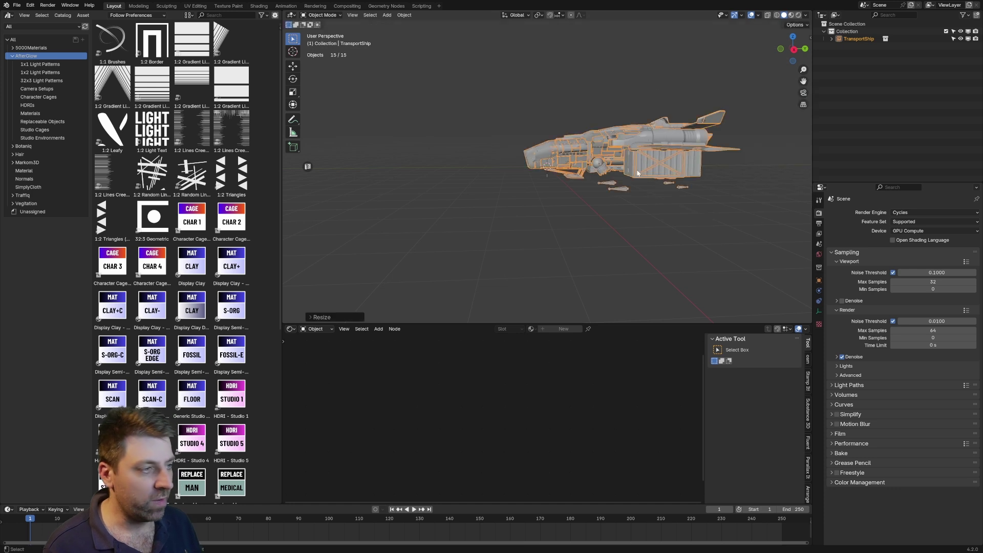
key("KP_3")
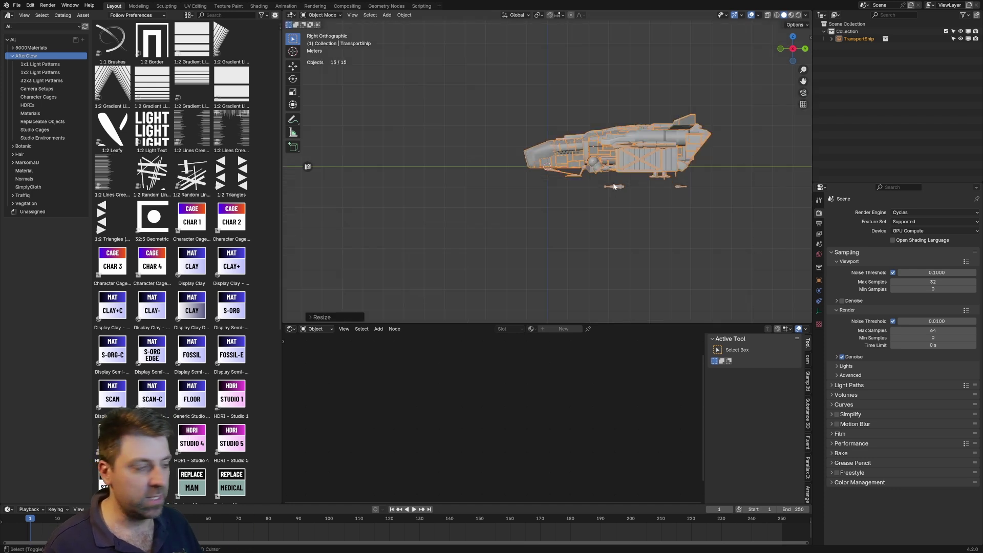
scroll(637, 173, "up", 5)
key("g")
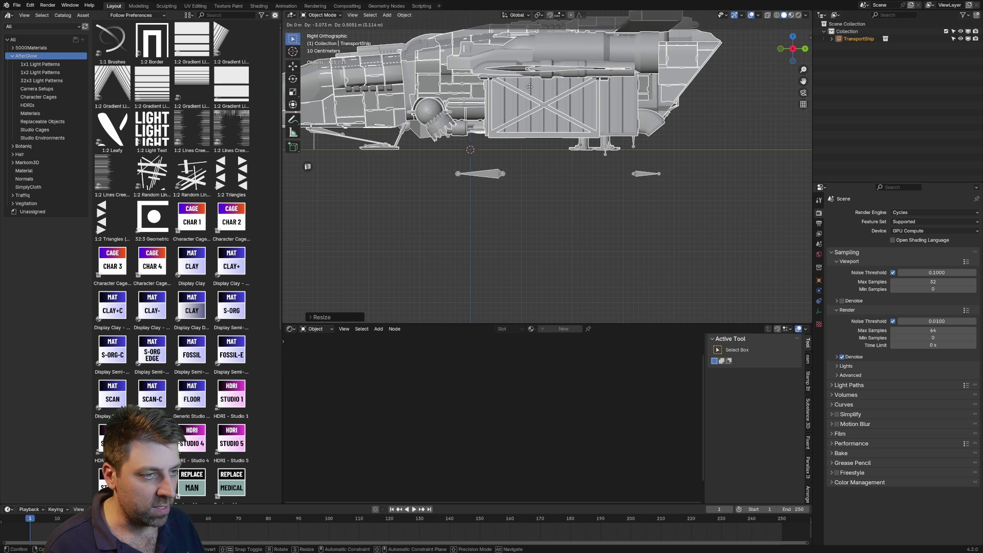
left_click(528, 90)
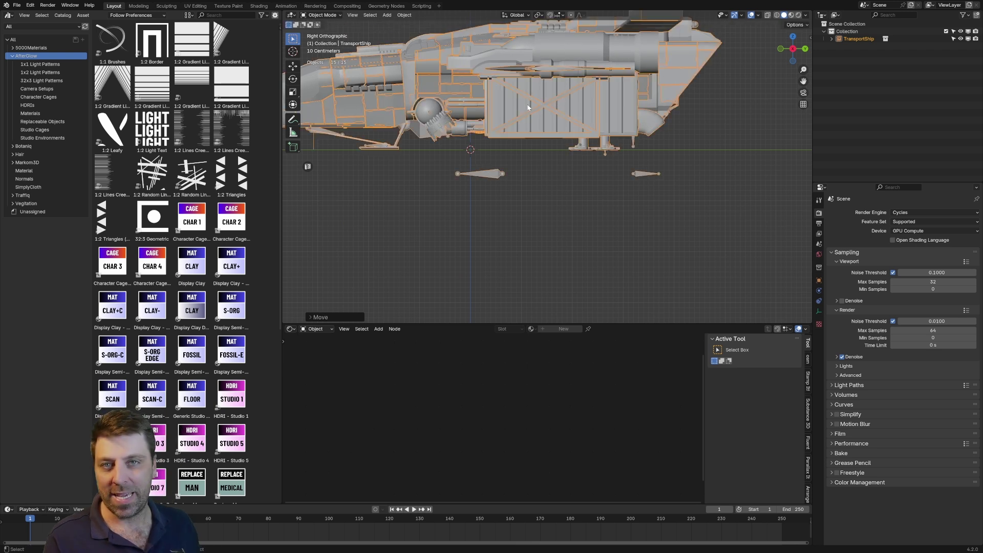
middle_click_drag(528, 105, 635, 133)
scroll(589, 121, "down", 3)
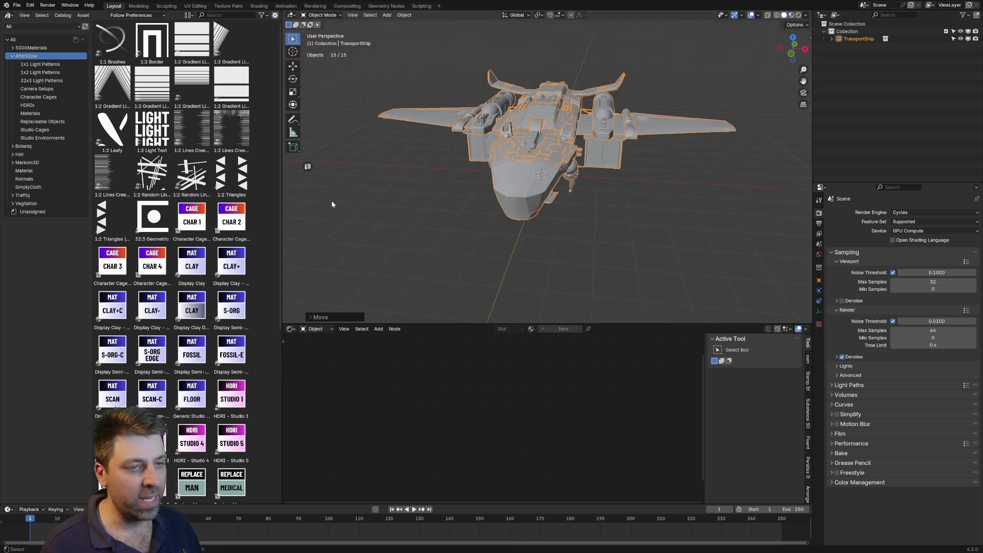
Add the Studio 1 environment from AfterGlow's Studio Environments catalog and clear its rotation and location
left_click(52, 137)
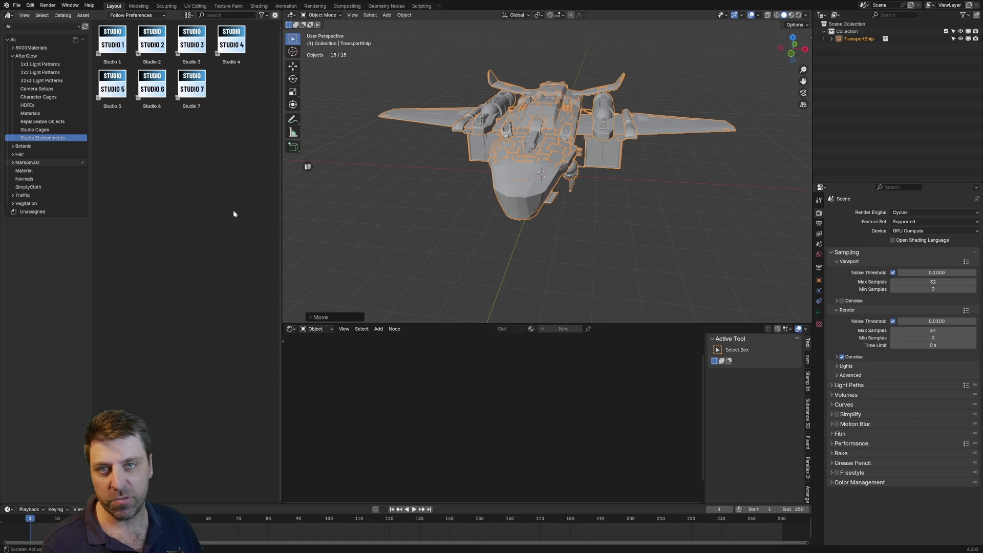
left_click_drag(123, 41, 439, 202)
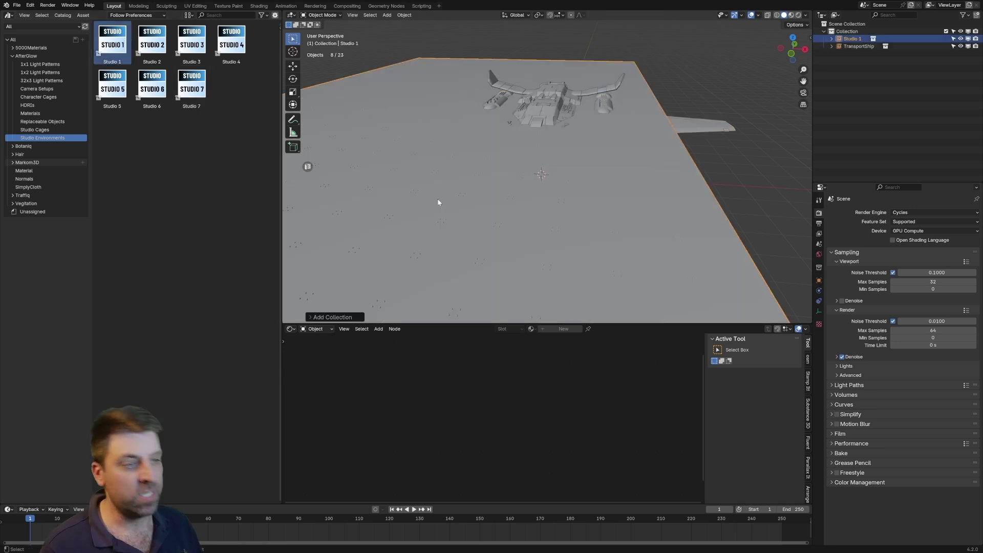
middle_click_drag(438, 202, 432, 174)
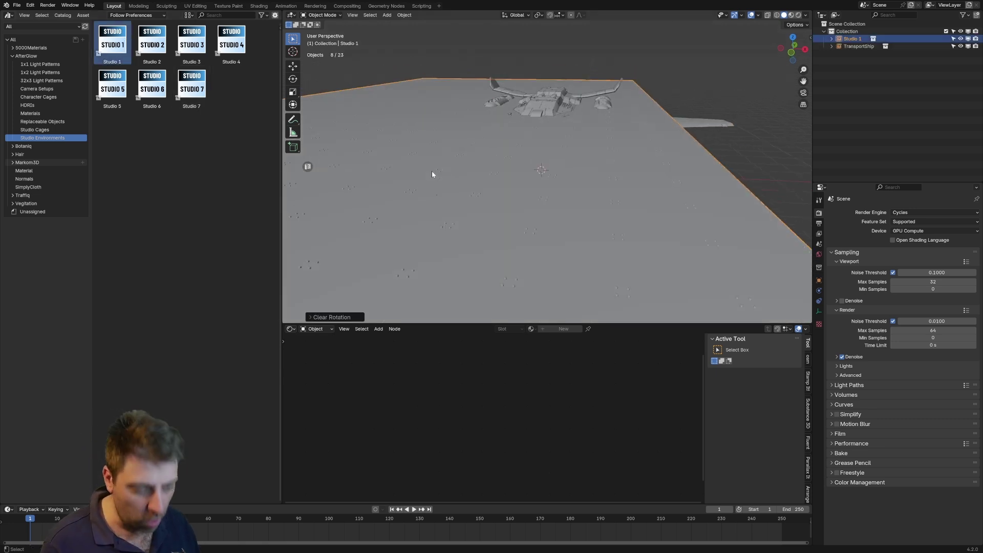
key("alt+g")
middle_click_drag(432, 174, 409, 150)
left_click(550, 156)
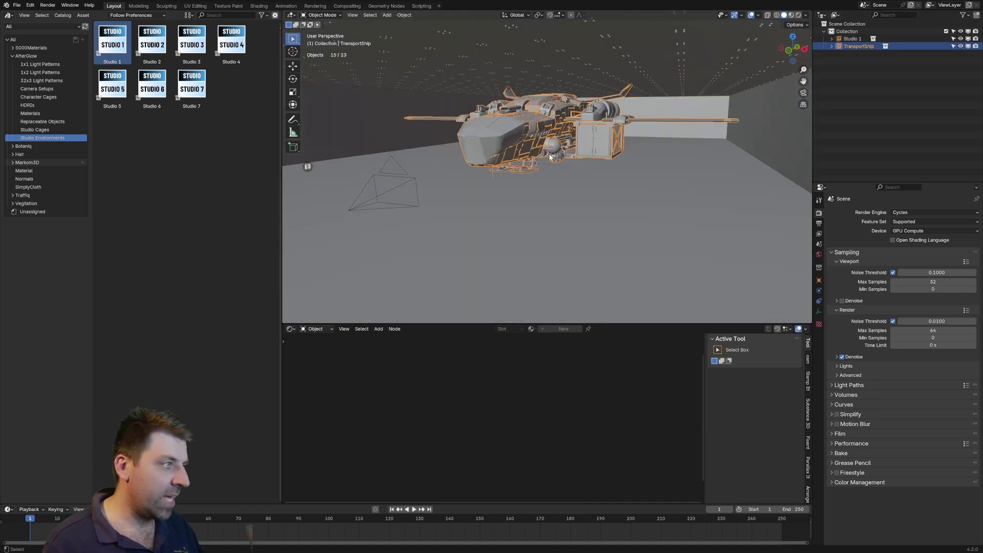
key("g")
key("Escape")
Make the Studio 1 collection instances real and view the ship through the studio's camera
left_click(511, 194)
scroll(511, 194, "down", 3)
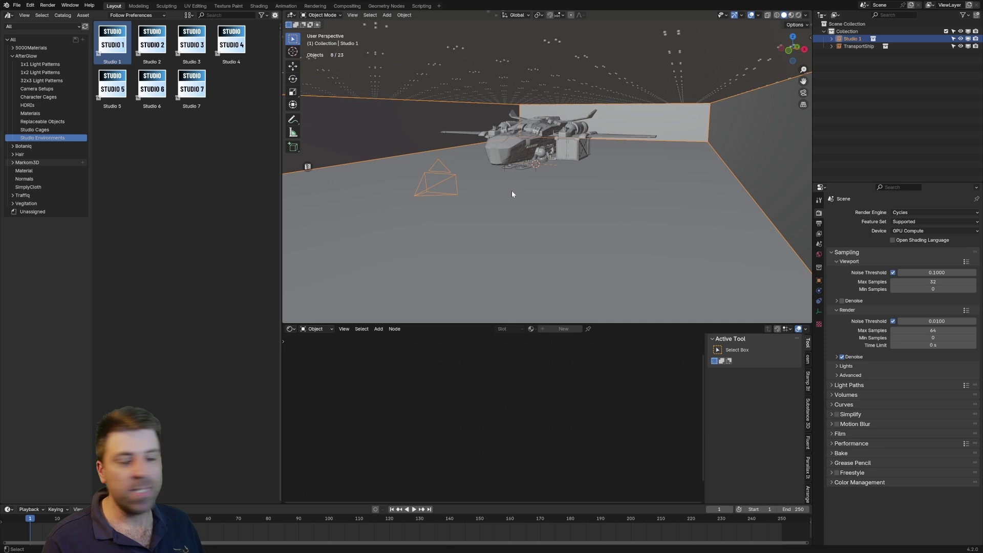
key("ctrl+a")
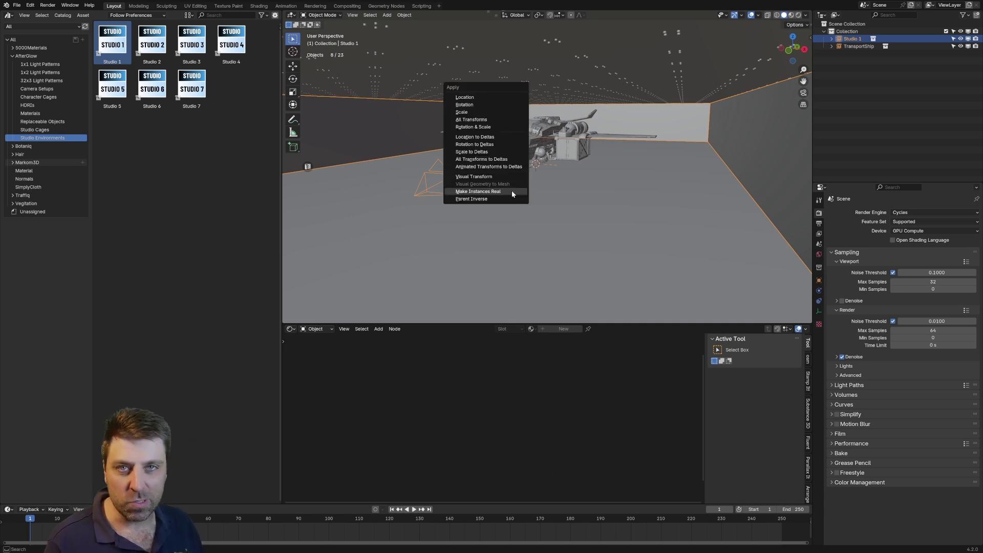
left_click(512, 191)
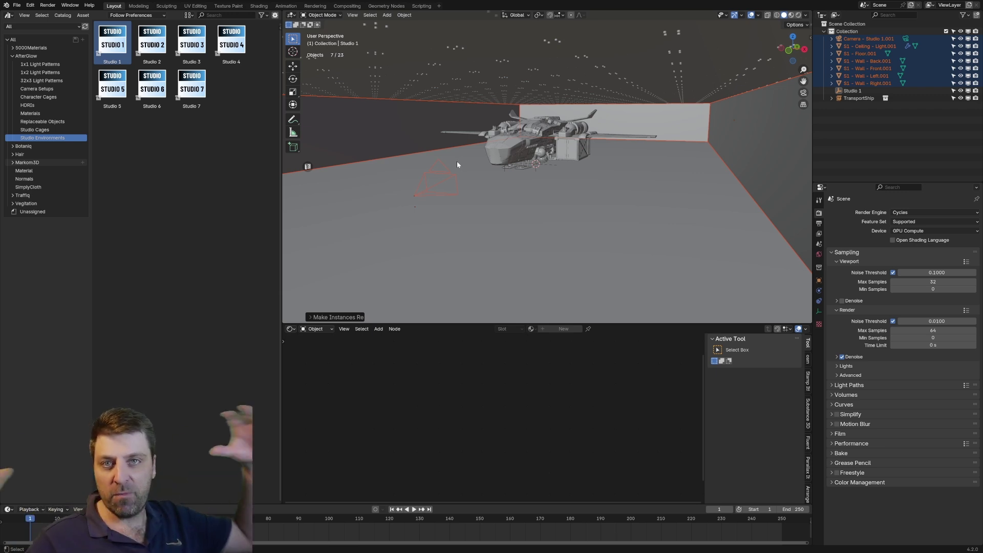
left_click(443, 166)
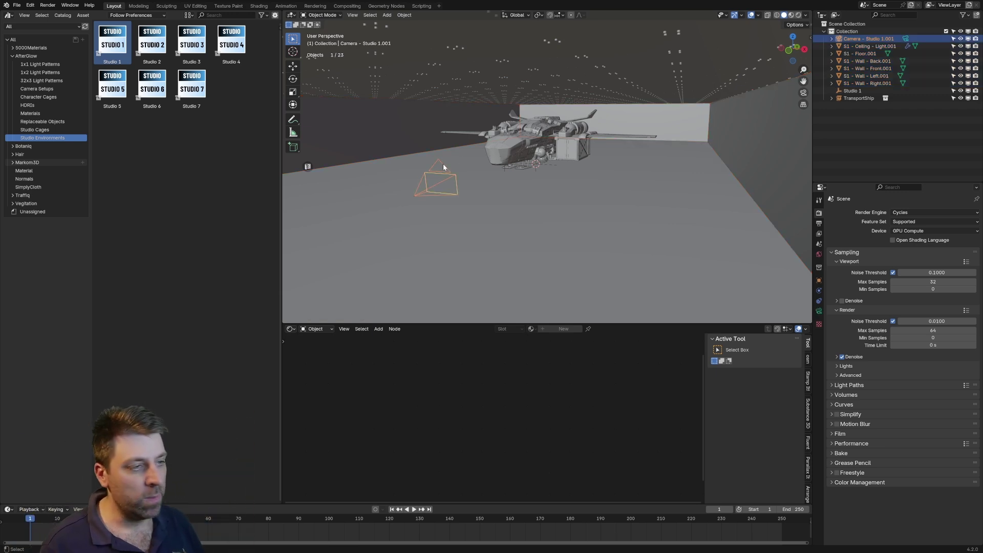
key("KP_0")
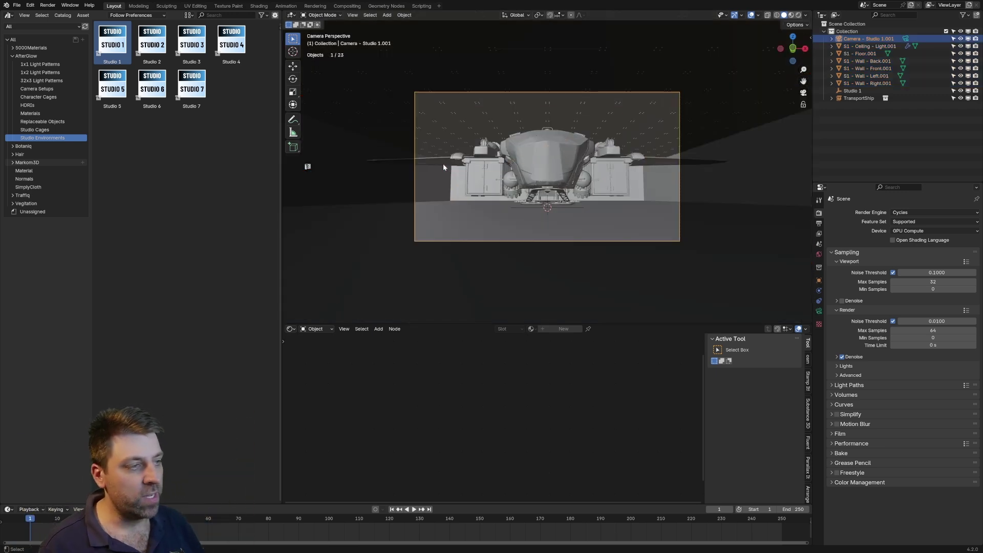
Set the Cycles feature set to Experimental and the render denoiser to OptiX
left_click(918, 220)
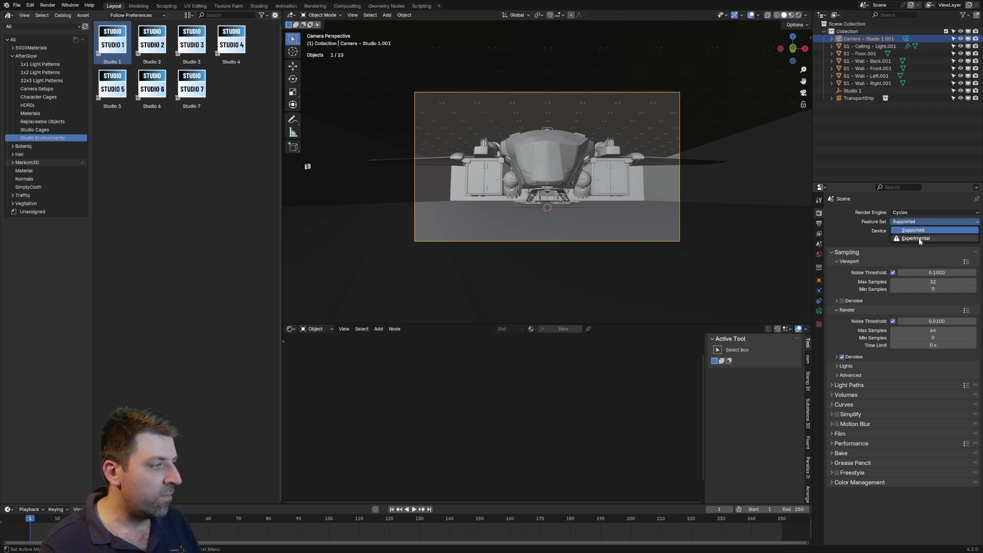
left_click(919, 238)
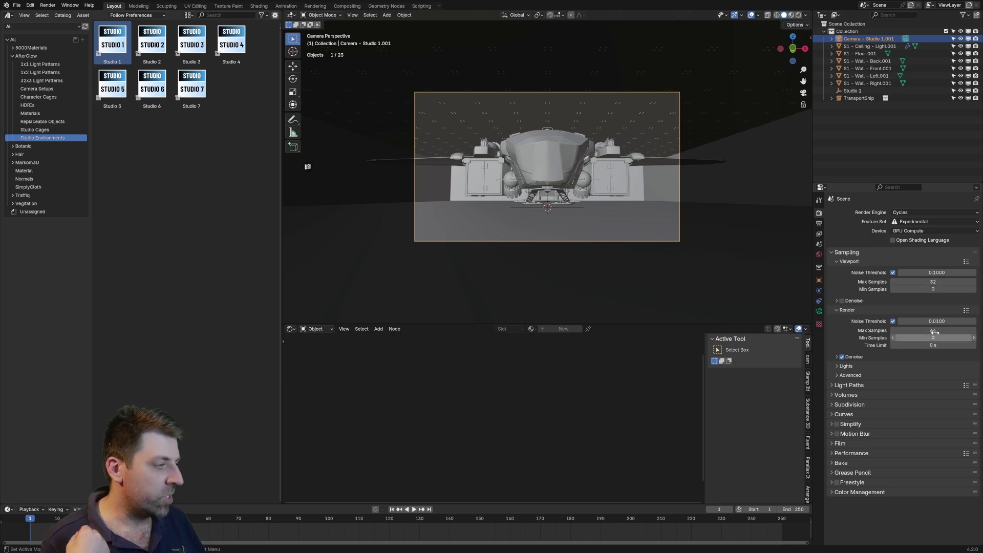
left_click(837, 357)
left_click(922, 368)
left_click(920, 377)
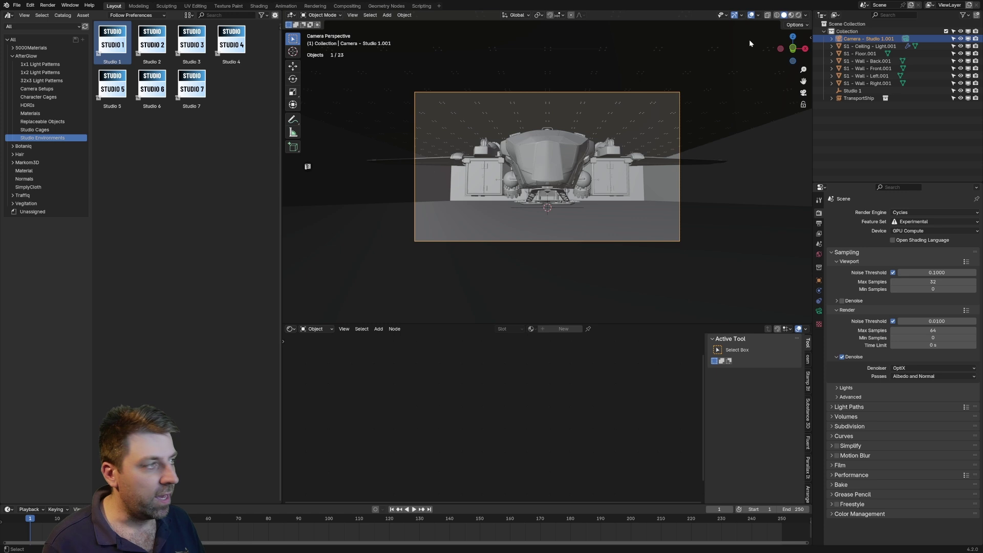
Switch the viewport to rendered shading and enable viewport denoising with the Automatic denoiser and Albedo passes
left_click(628, 128)
key("F12")
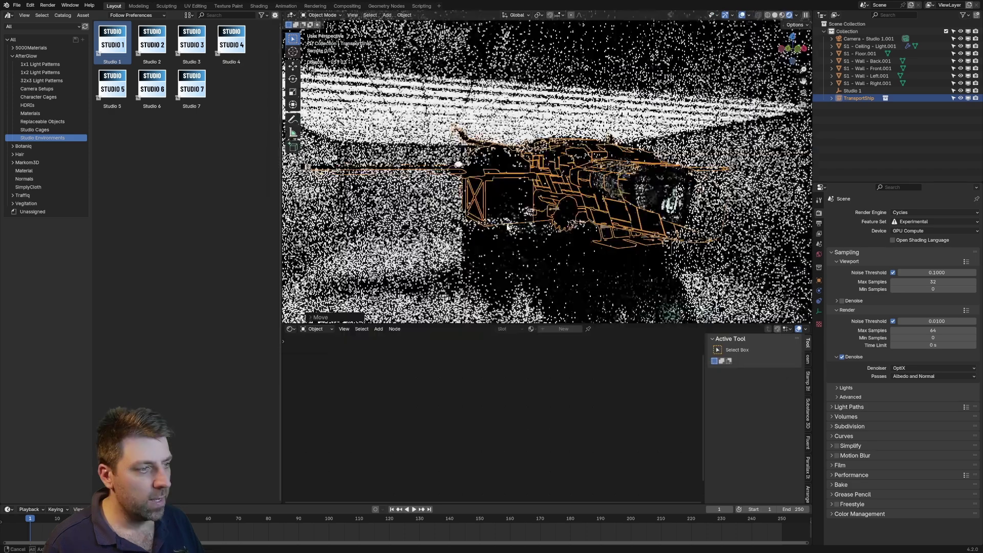
middle_click_drag(484, 223, 512, 226)
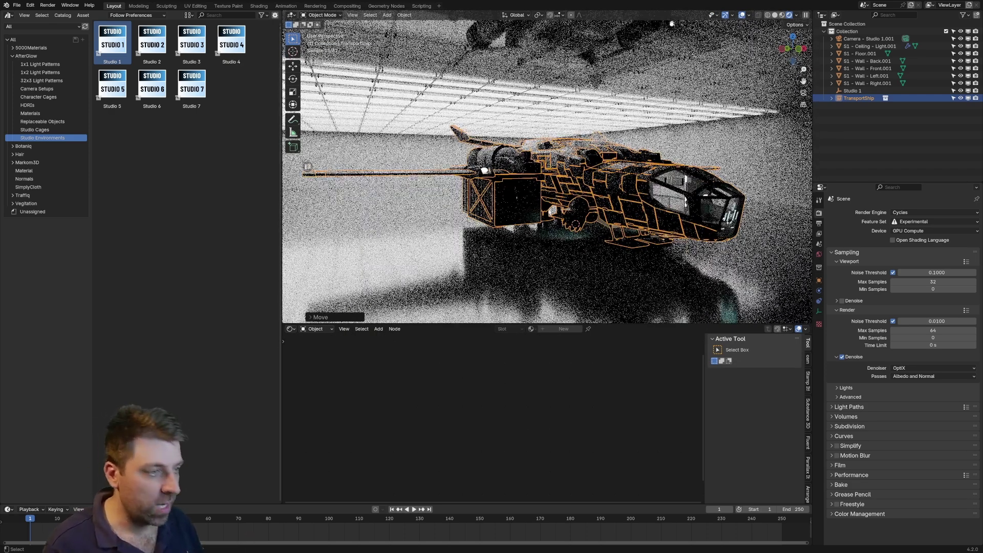
middle_click_drag(569, 214, 490, 180)
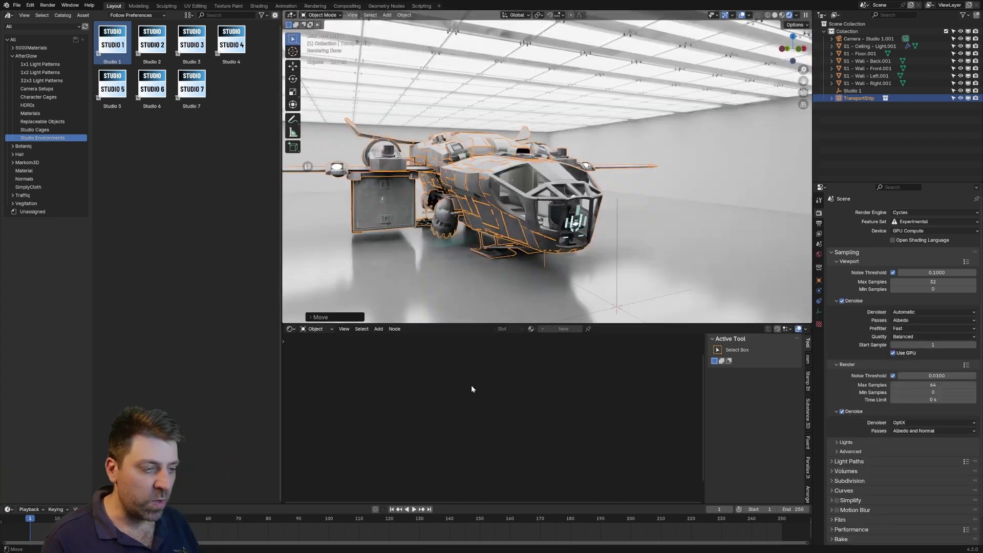
Select the Studio 1 ceiling light and enlarge the node editor to work on its Color Ramp and Principled BSDF nodes
left_click(494, 73)
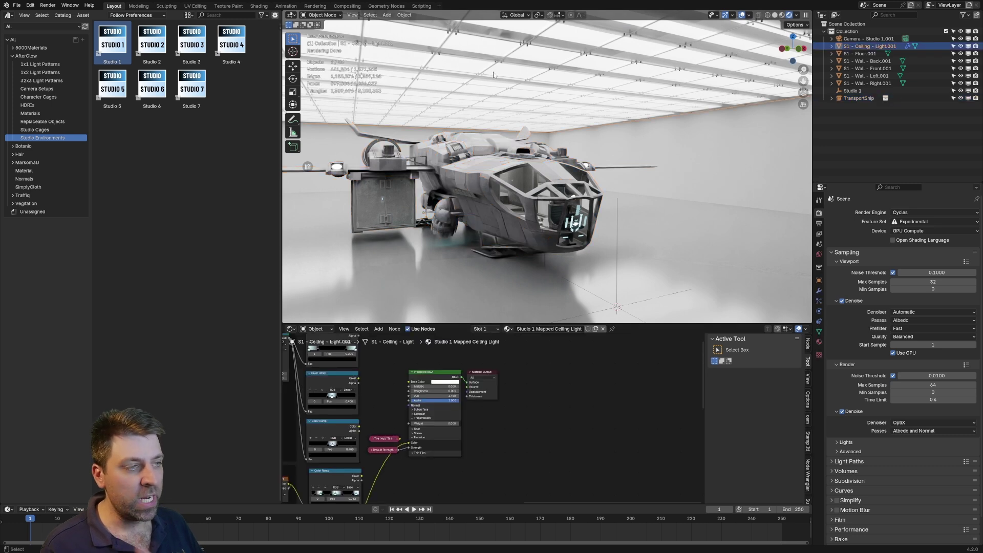
middle_click_drag(449, 379, 539, 380)
scroll(540, 380, "down", 2)
left_click_drag(543, 322, 543, 179)
left_click_drag(281, 279, 232, 261)
scroll(424, 343, "up", 5)
middle_click_drag(361, 373, 564, 380)
middle_click_drag(441, 380, 539, 383)
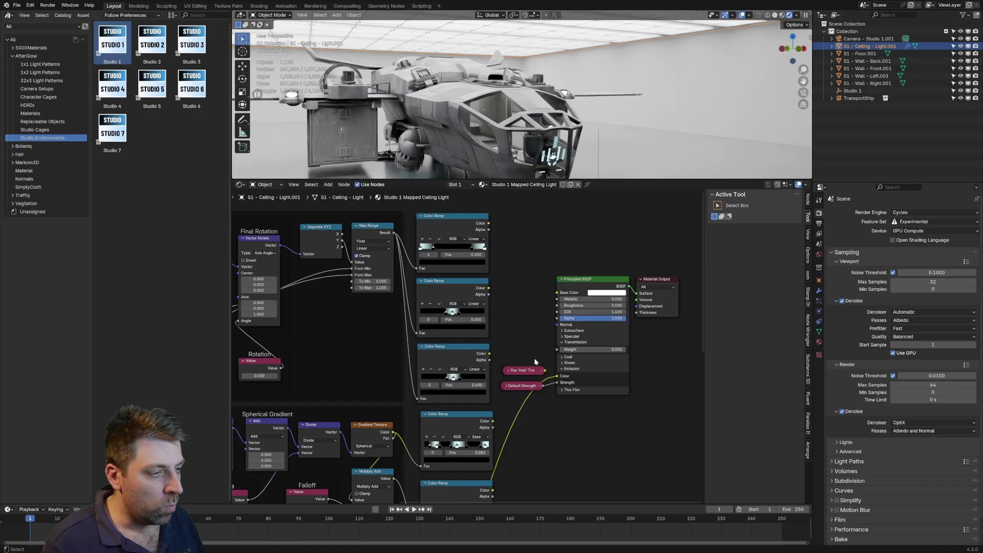
scroll(505, 328, "up", 2)
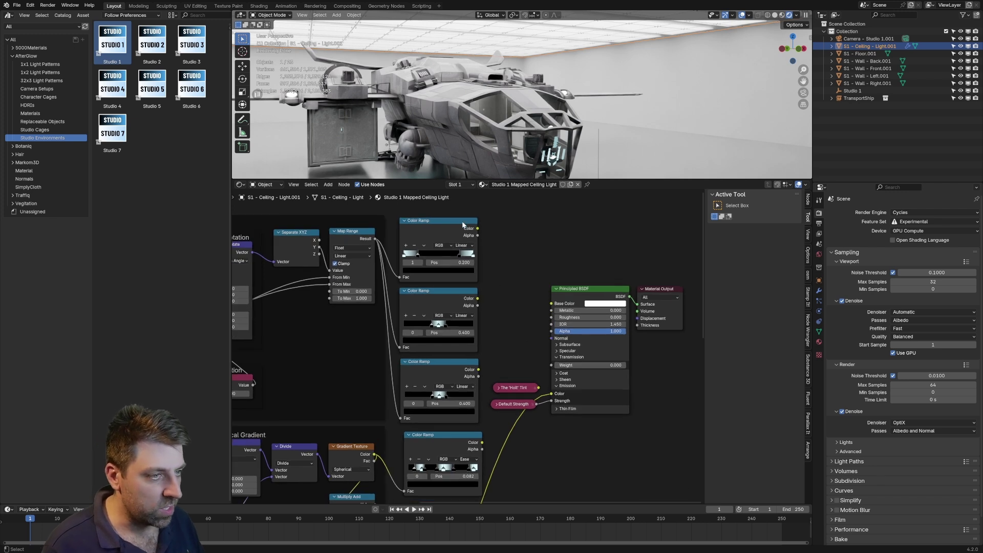
Connect the uppermost Color Ramp's color output to the emission color of the ceiling light's Principled BSDF
left_click_drag(478, 229, 552, 393)
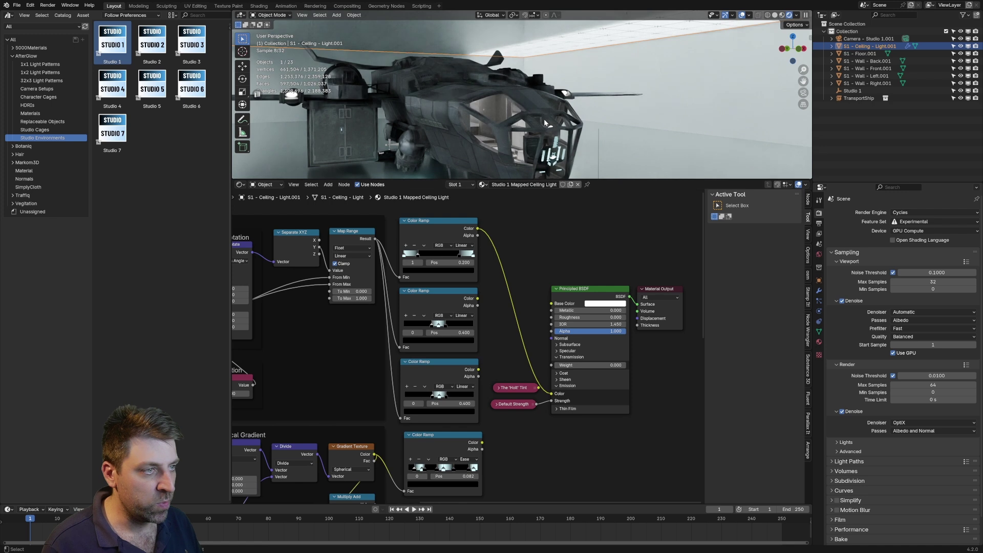
middle_click_drag(544, 118, 533, 110)
scroll(533, 110, "down", 1)
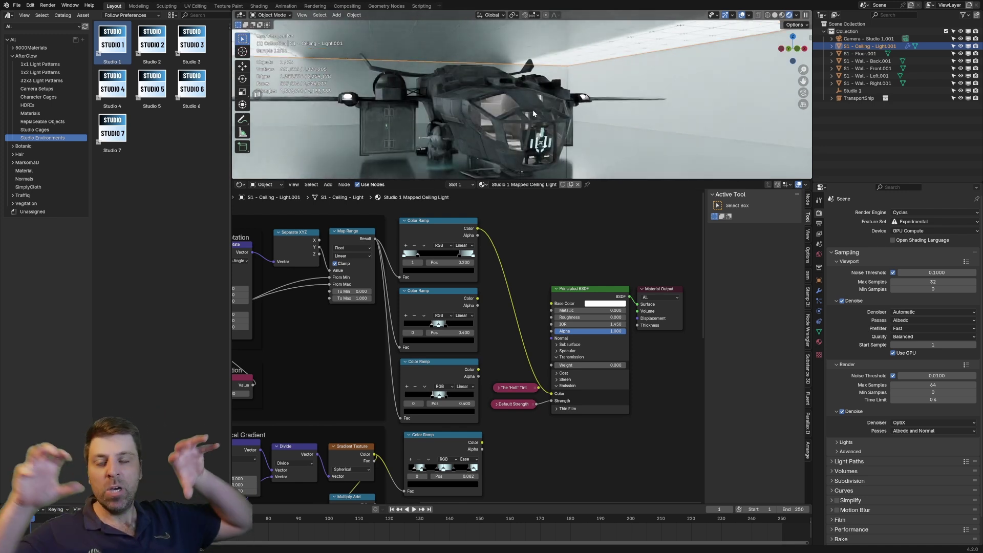
Connect the first spherical gradient Color Ramp to the Principled BSDF's emission color and view the lighting through the camera
mouse_move(513, 448)
middle_mouse_down()
mouse_move(511, 330)
mouse_move(458, 372)
middle_mouse_up()
left_click_drag(454, 364, 522, 314)
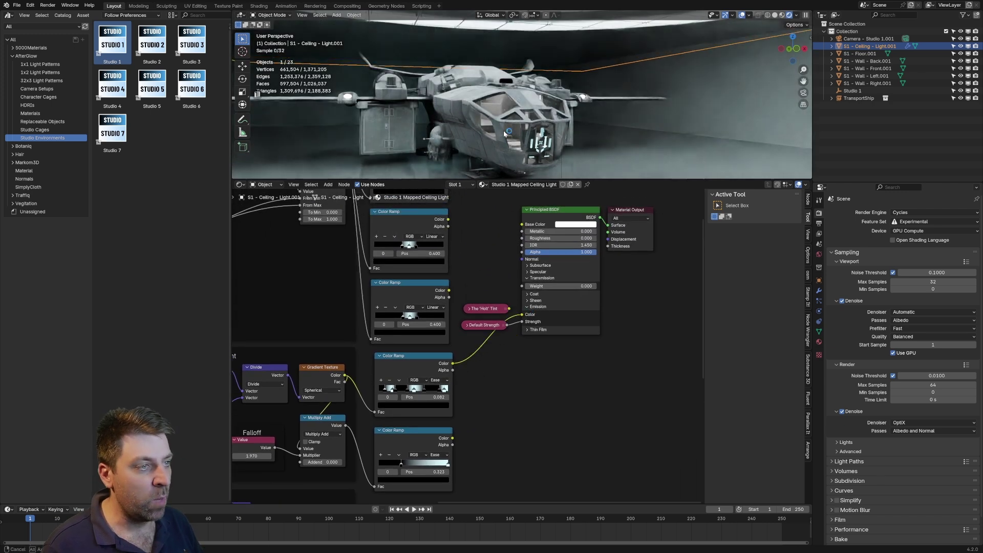
key("KP_0")
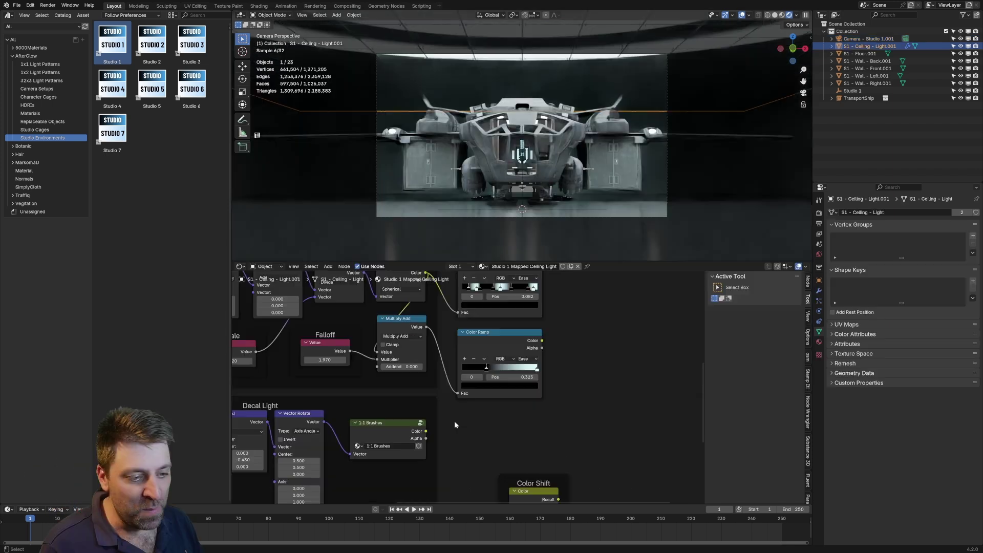
middle_click_drag(555, 330, 548, 383)
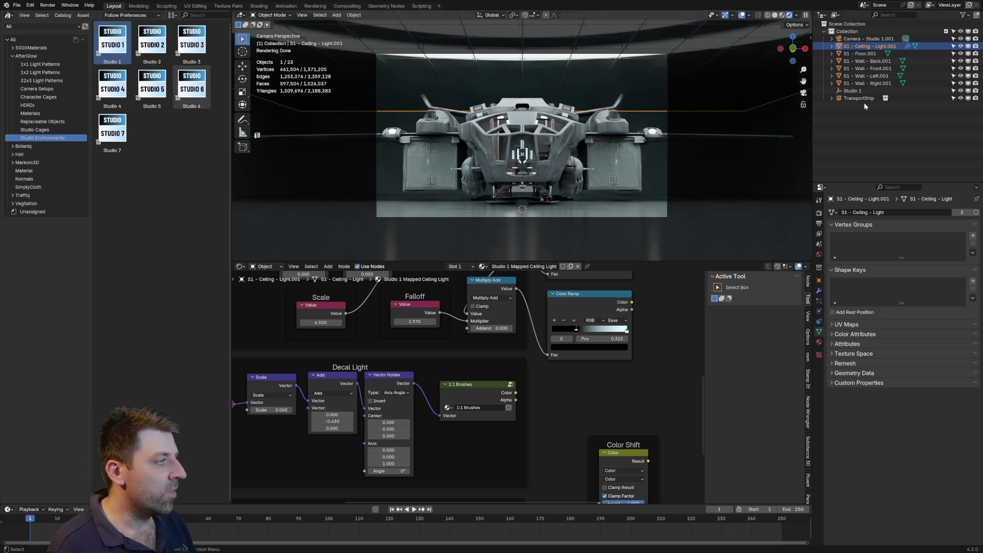
Replace the Studio 1 environment by deleting all its objects and placing the Studio 4 environment in the scene
left_click(853, 91)
left_click(860, 38, "shift")
key("Delete")
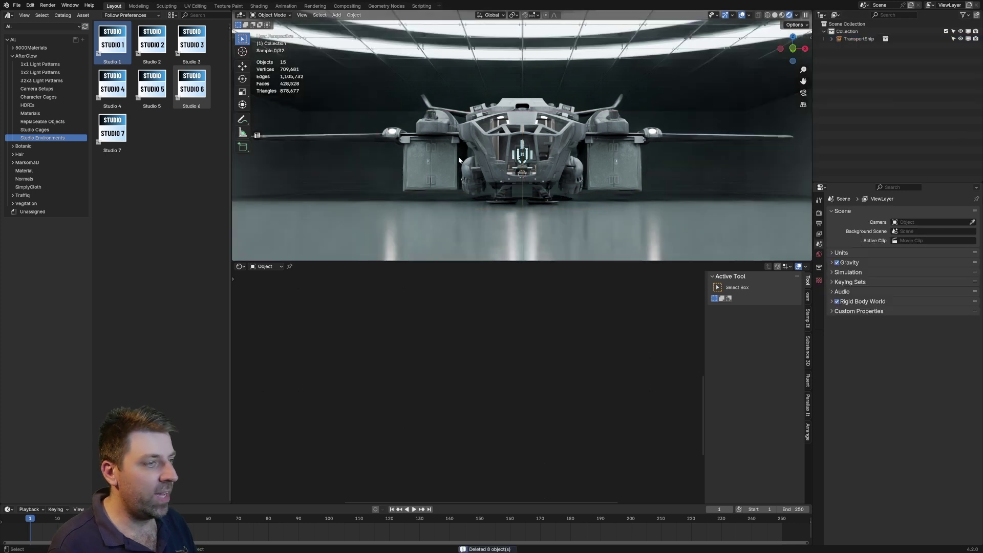
left_click(148, 81)
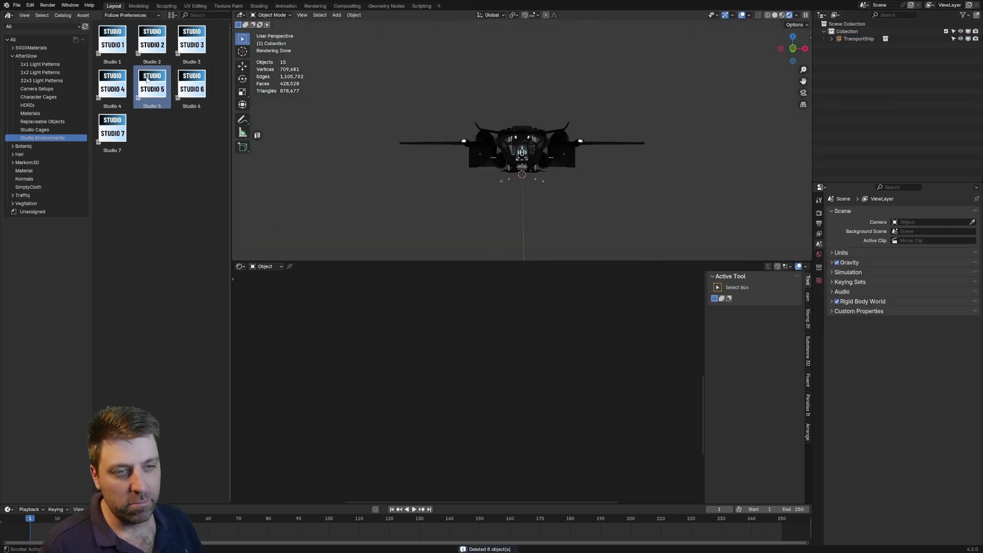
left_click_drag(112, 85, 491, 200)
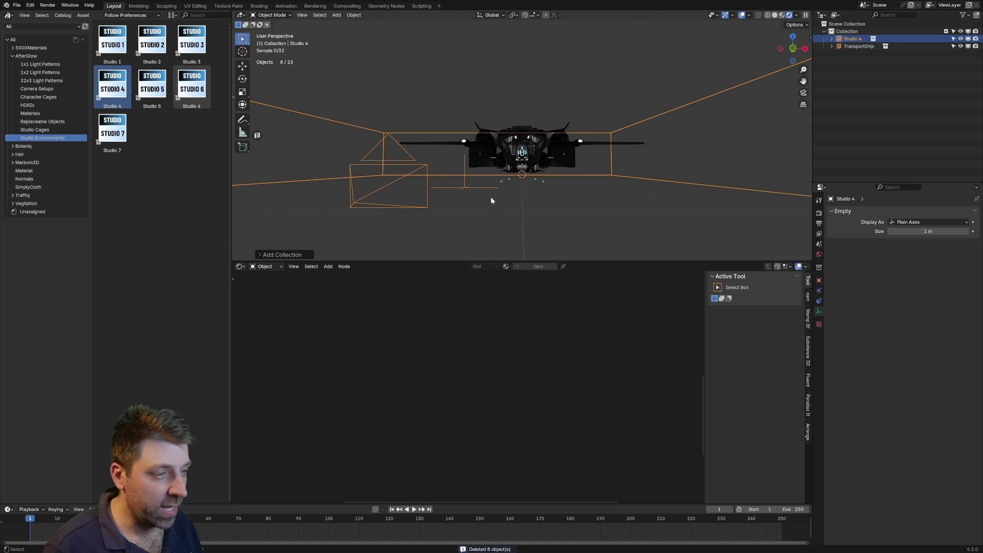
Reset the Studio 4 environment's location to the world origin and make its instances real
key("alt+g")
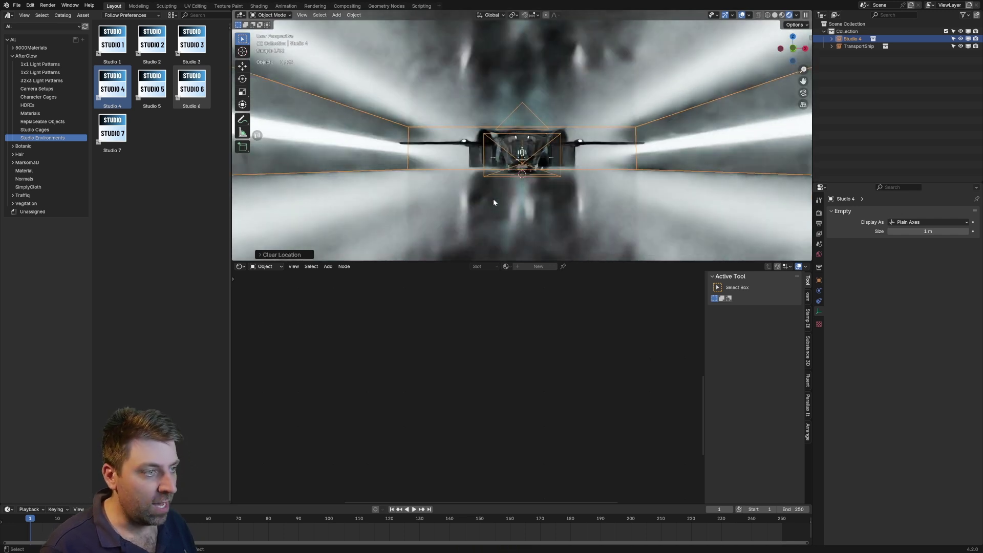
key("ctrl+a")
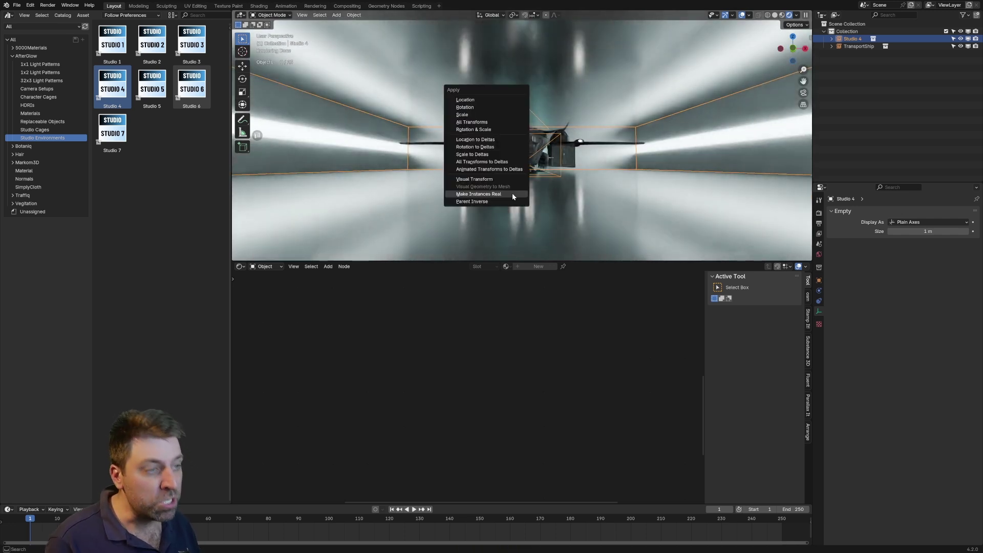
left_click(512, 195)
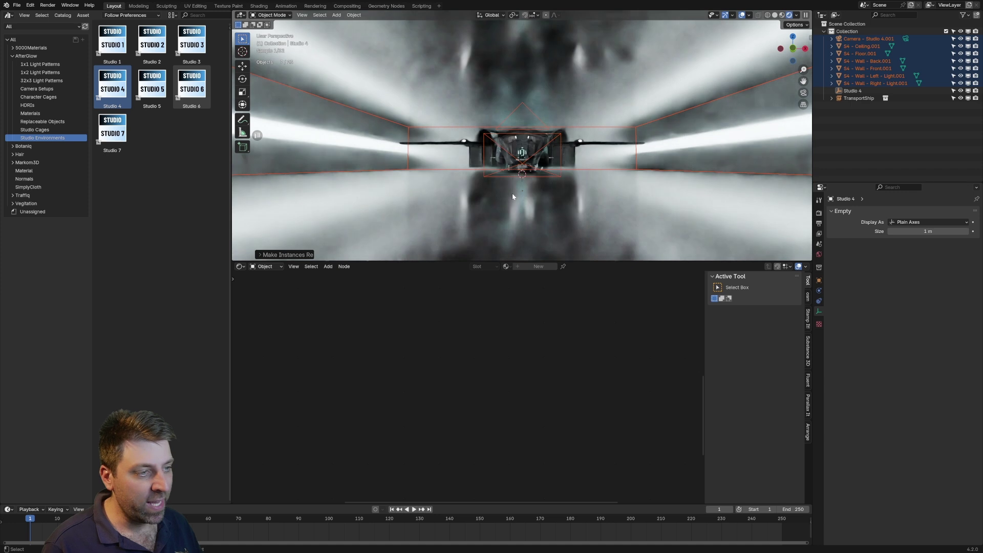
Look through the Studio 4 camera and rotate the ship about the Z axis to show its side
left_click(522, 166)
key("ctrl+KP_0")
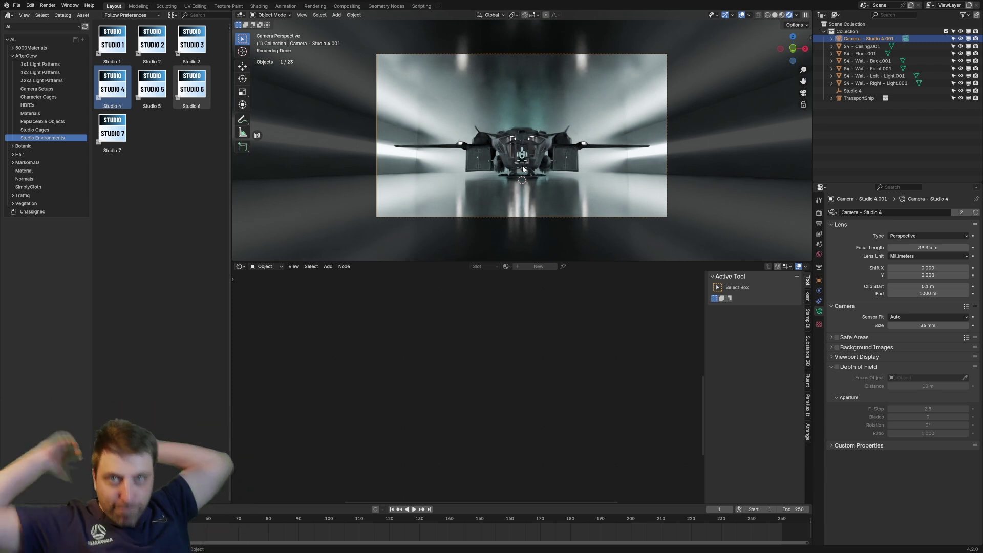
left_click(532, 203)
key("r")
key("z")
left_click(602, 165)
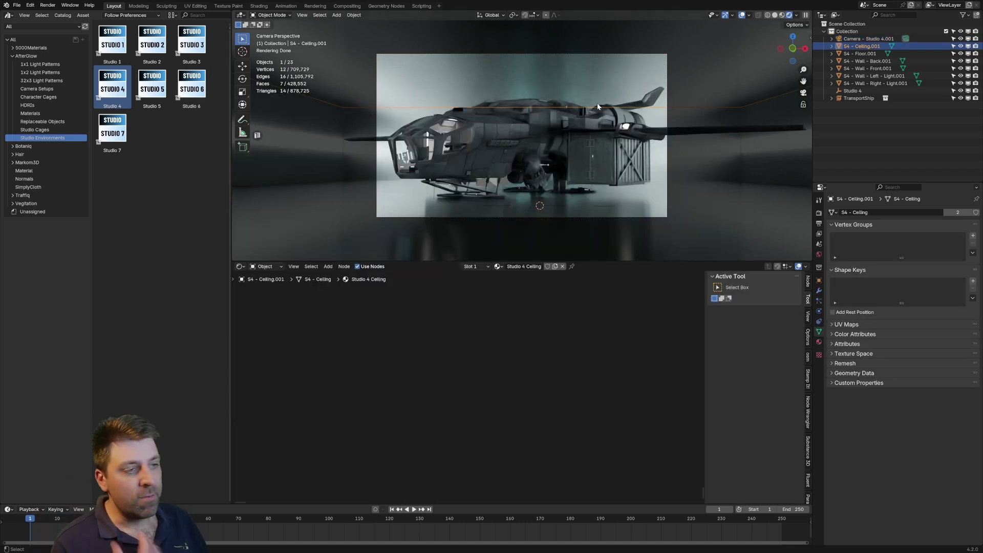
Connect the red-tinted 32x3 Wall Light Texture mix to the emission color of Studio 4's right wall light and render the image
key("Home")
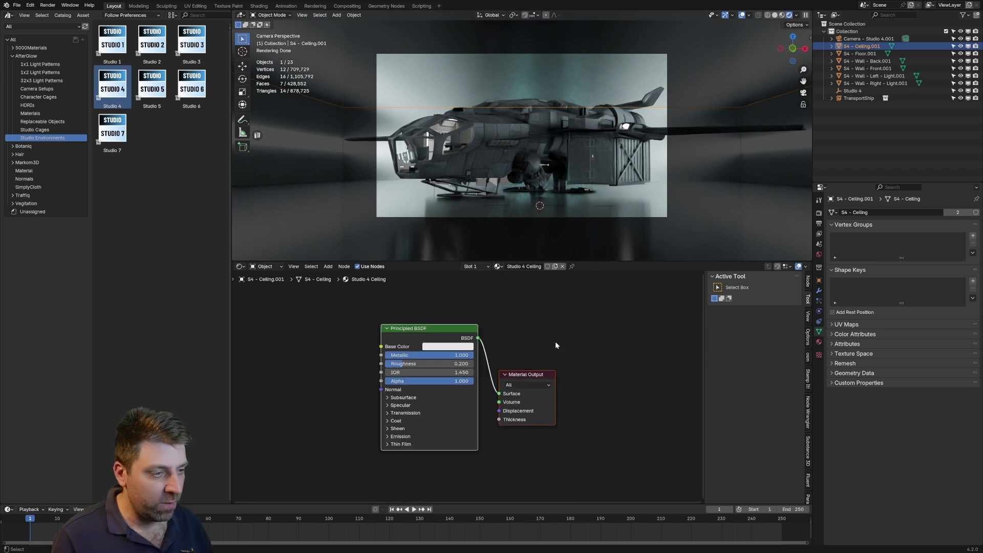
left_click(758, 146)
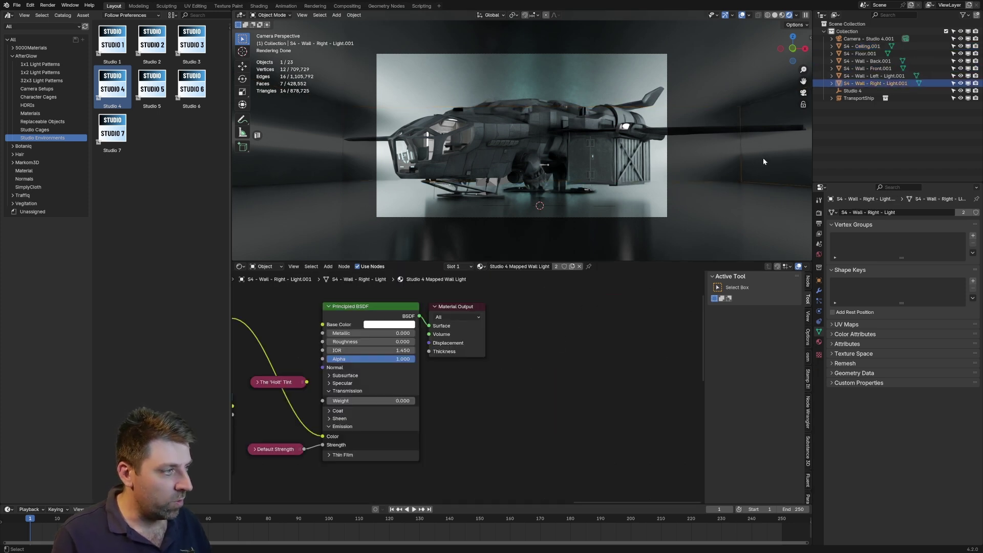
middle_click_drag(474, 386, 689, 301)
middle_click_drag(366, 430, 421, 334)
middle_click_drag(480, 349, 377, 441)
left_click_drag(380, 485, 388, 396)
scroll(349, 422, "down", 5)
middle_click_drag(384, 353, 515, 445)
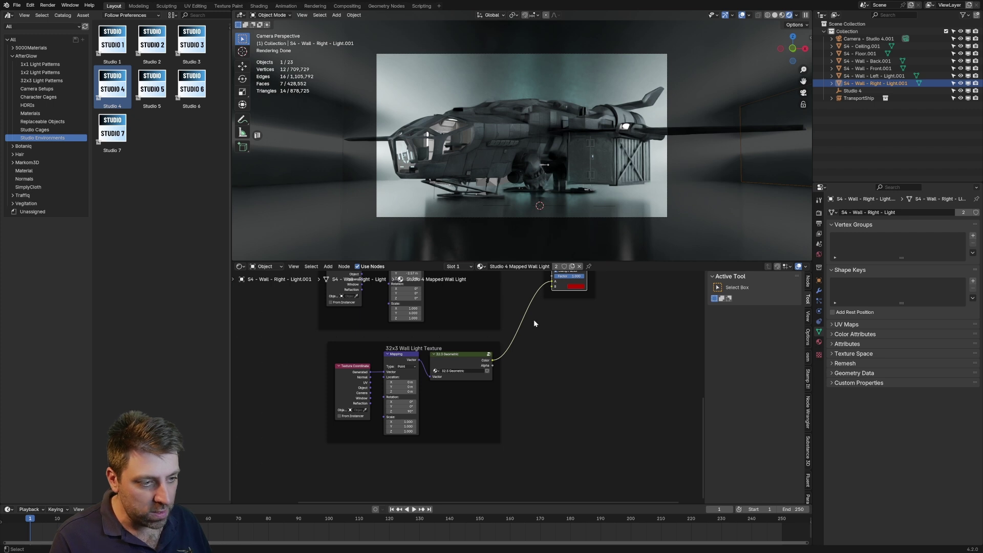
middle_click_drag(582, 277, 413, 433)
scroll(412, 432, "up", 4)
left_click_drag(399, 404, 458, 345)
key("F12")
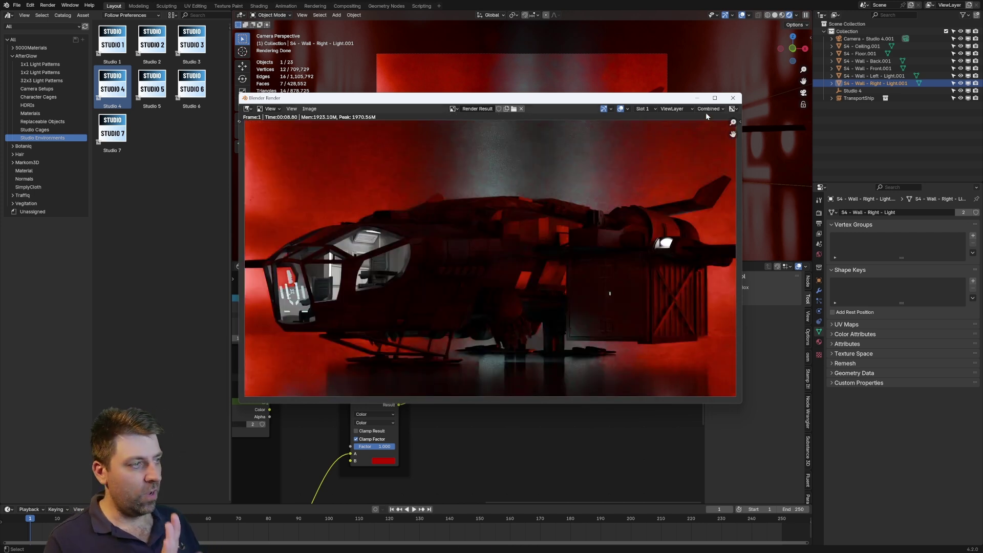
left_click(732, 98)
Select the Studio 4 back wall, return to the camera view and render the ship under the yellow wall lighting
left_click(848, 61)
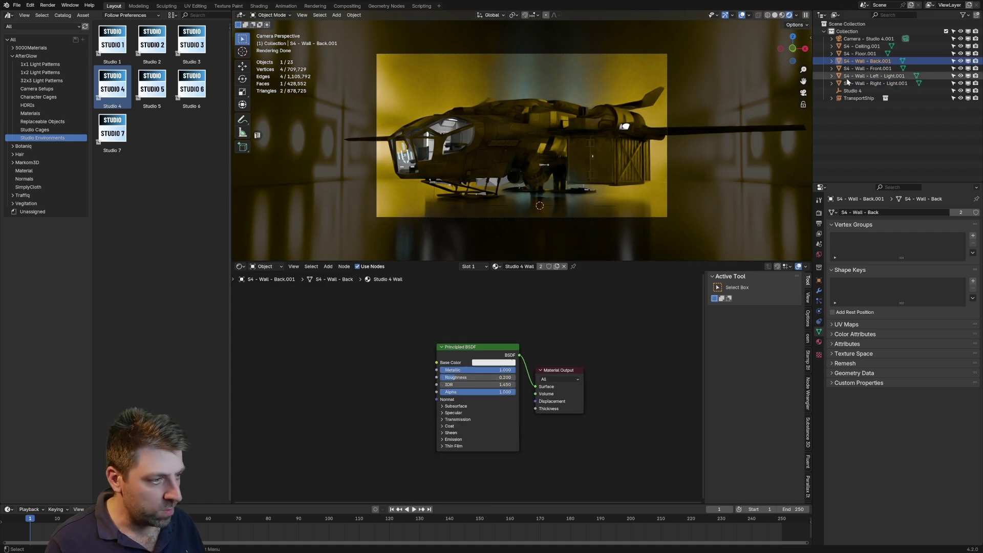
middle_click_drag(487, 159, 507, 175)
key("KP_0")
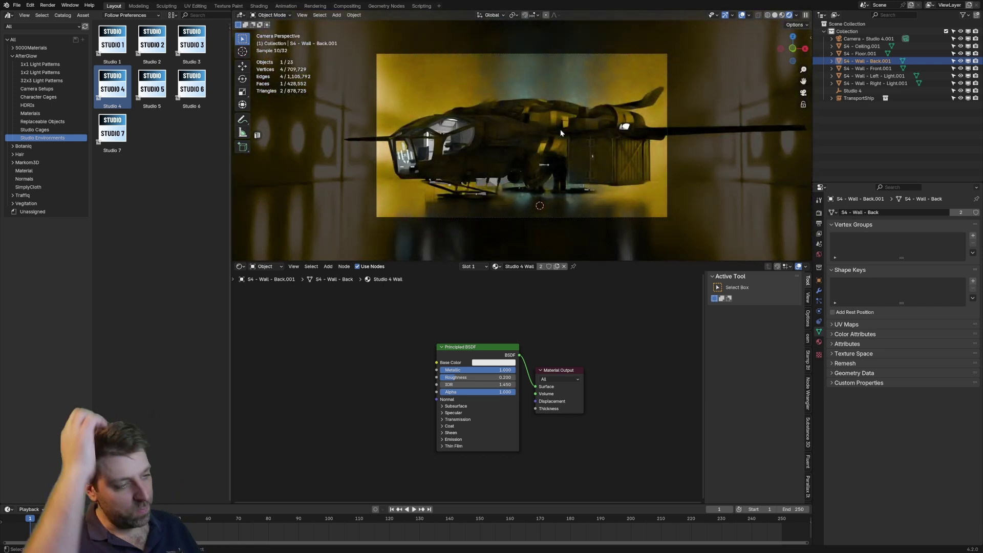
key("F12")
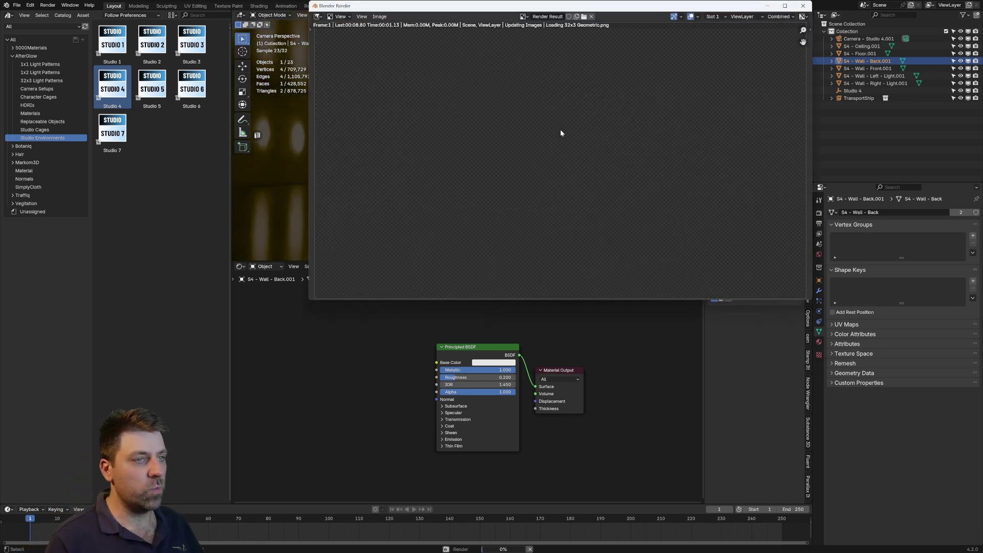
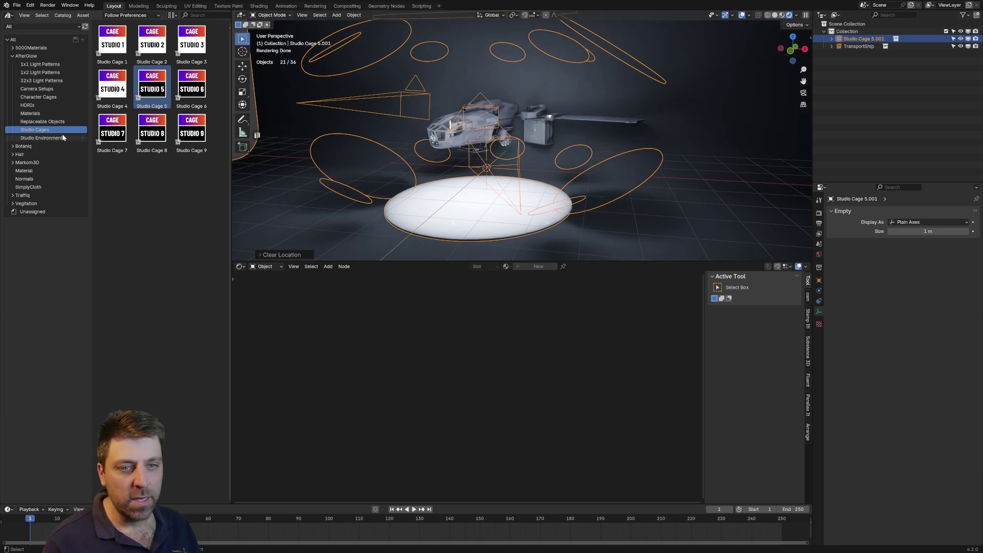
Place the Replace Me - Sphere replaceable object at the world origin and make its instances real
left_click(54, 123)
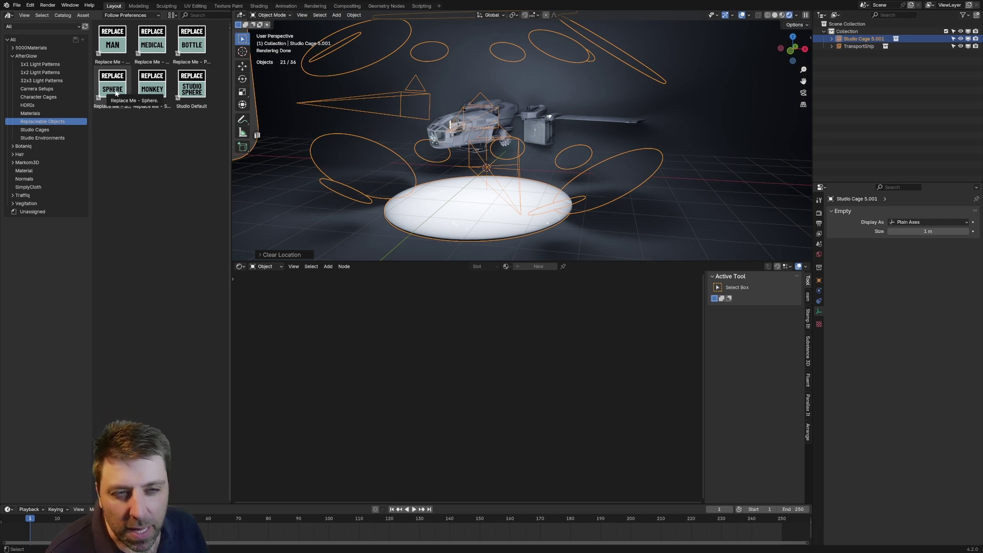
left_click_drag(115, 93, 314, 212)
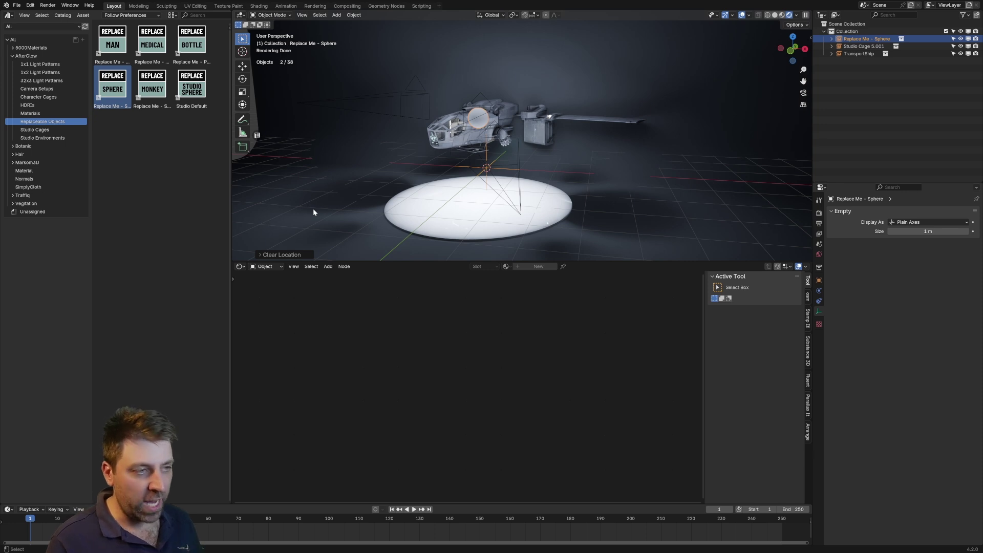
key("ctrl+a")
left_click(476, 127)
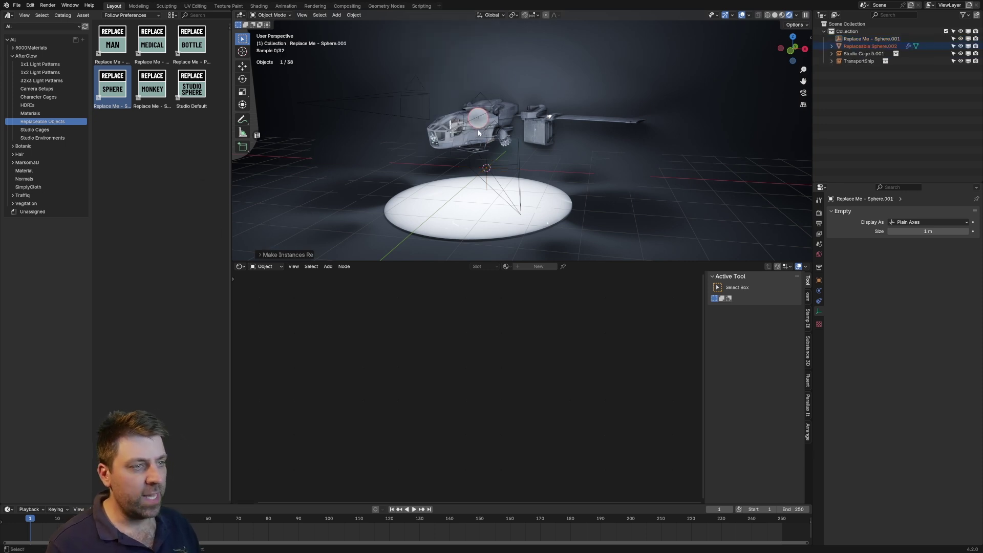
Snap the 3D cursor to the replaceable sphere, and delete the sphere together with its empty
key("shift+s")
left_click(479, 169)
left_click(872, 38)
left_click(866, 53)
left_click(868, 46)
left_click(871, 39, "ctrl")
key("Delete")
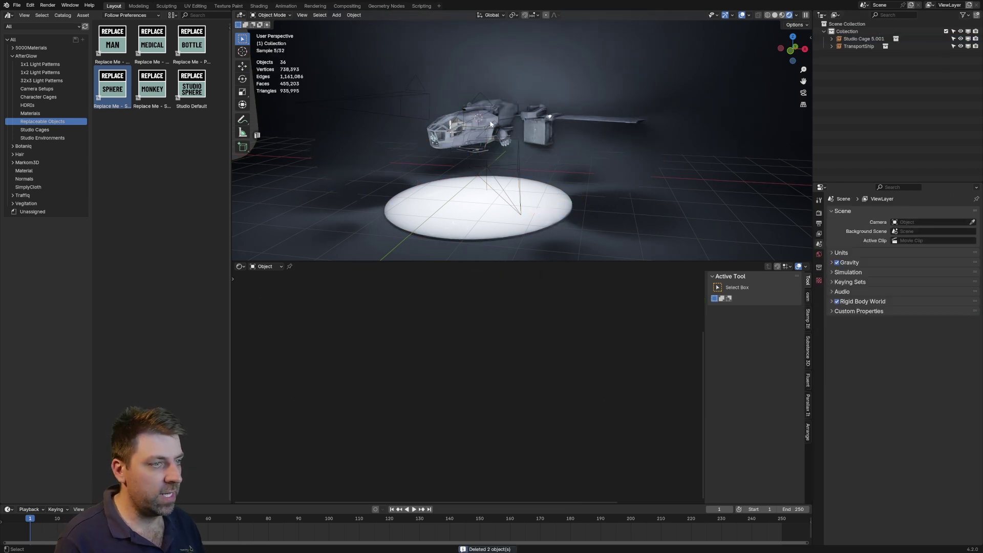
Snap the TransportShip to the 3D cursor inside Studio Cage 5
left_click(580, 147)
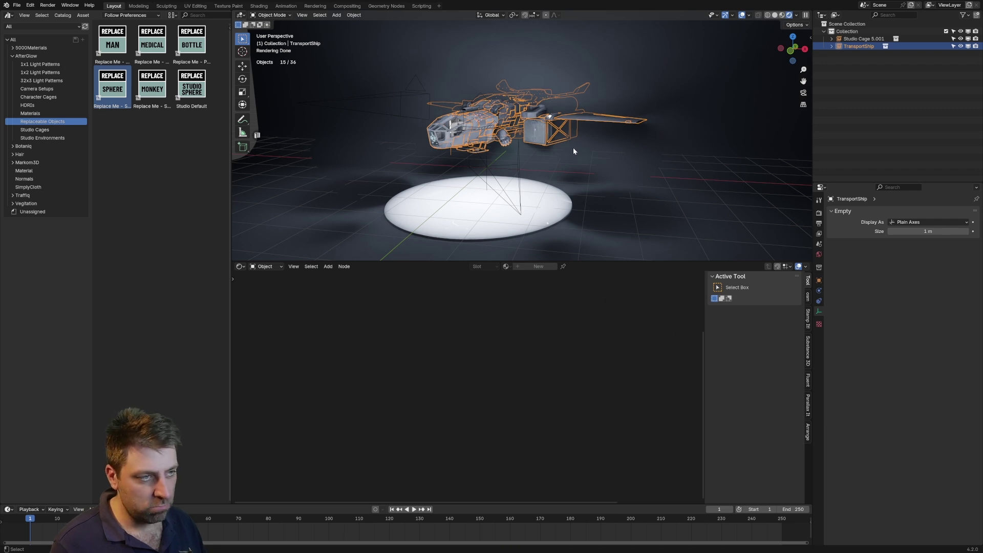
key("shift+s")
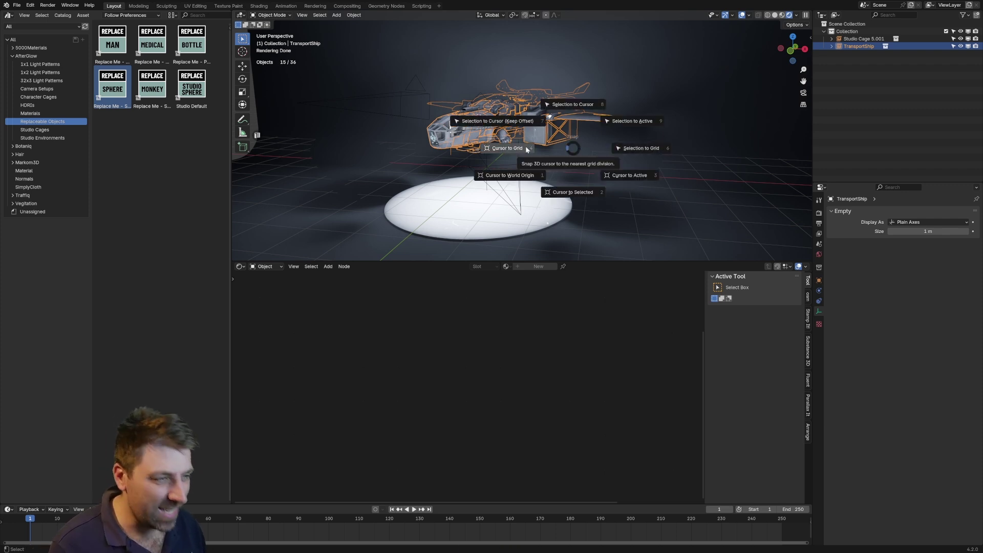
left_click(566, 106)
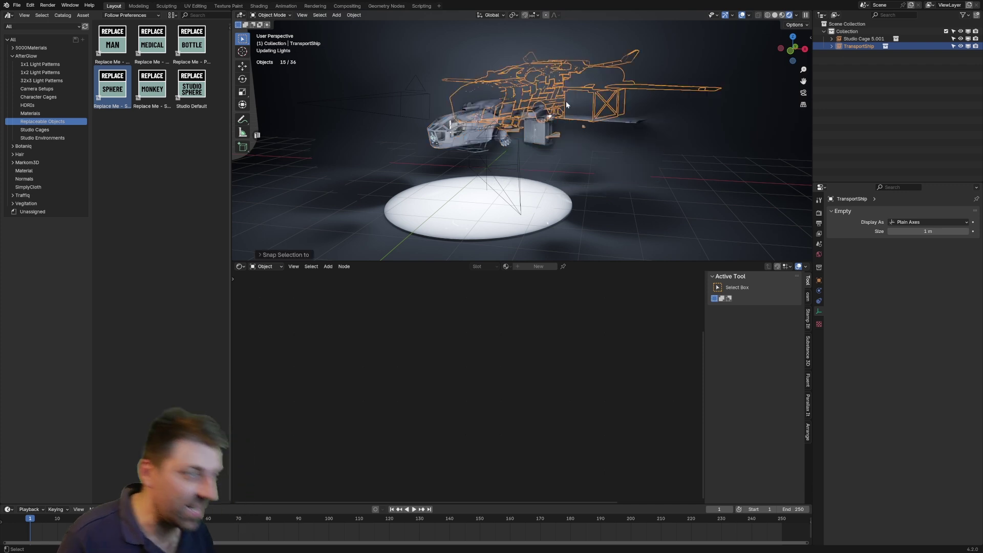
Scale the ship down to fit inside the light cage and shift it along the X axis above the floor light
key("s")
left_click(525, 129)
key("g")
key("x")
left_click(519, 132)
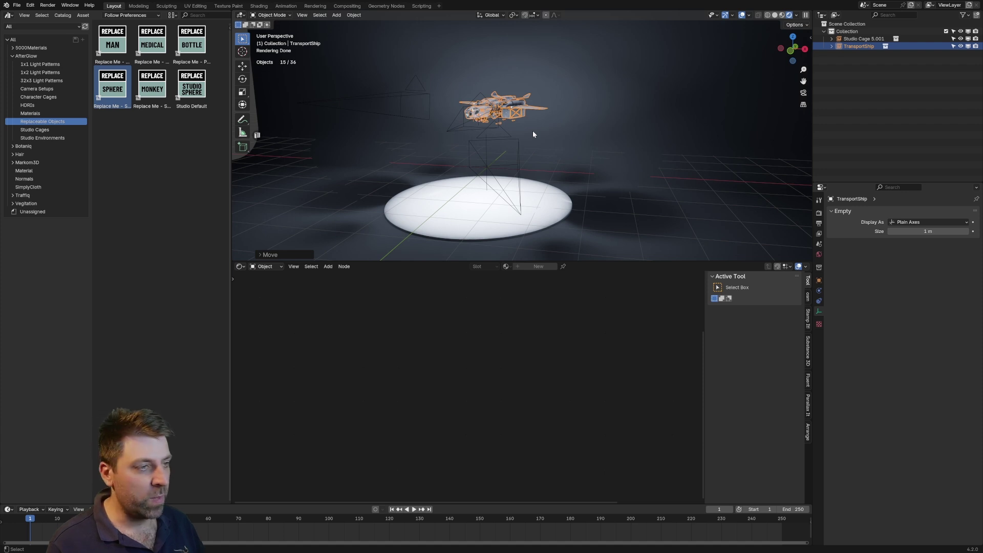
Make the Studio Cage 5 instances real and view the scene through its central camera
left_click(457, 128)
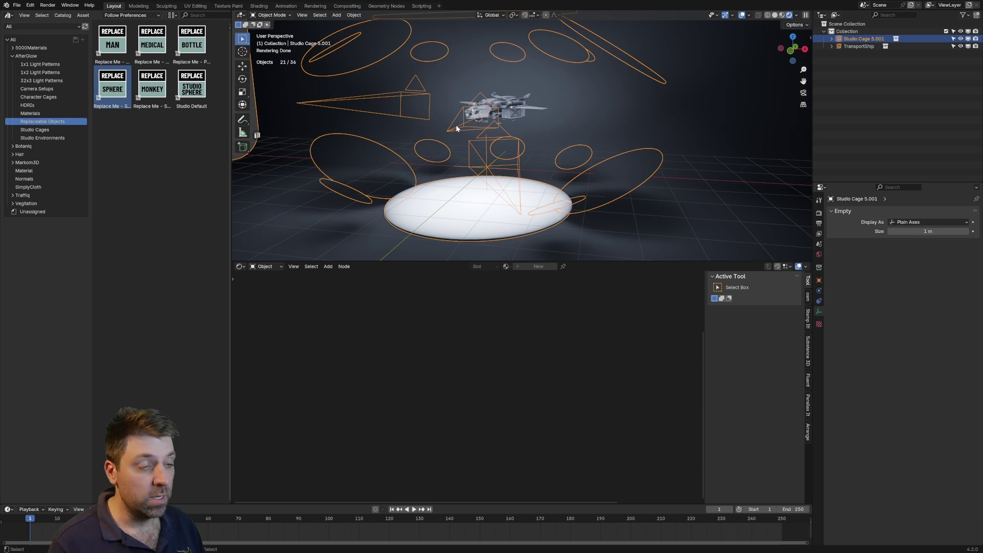
key("ctrl+a")
left_click(457, 126)
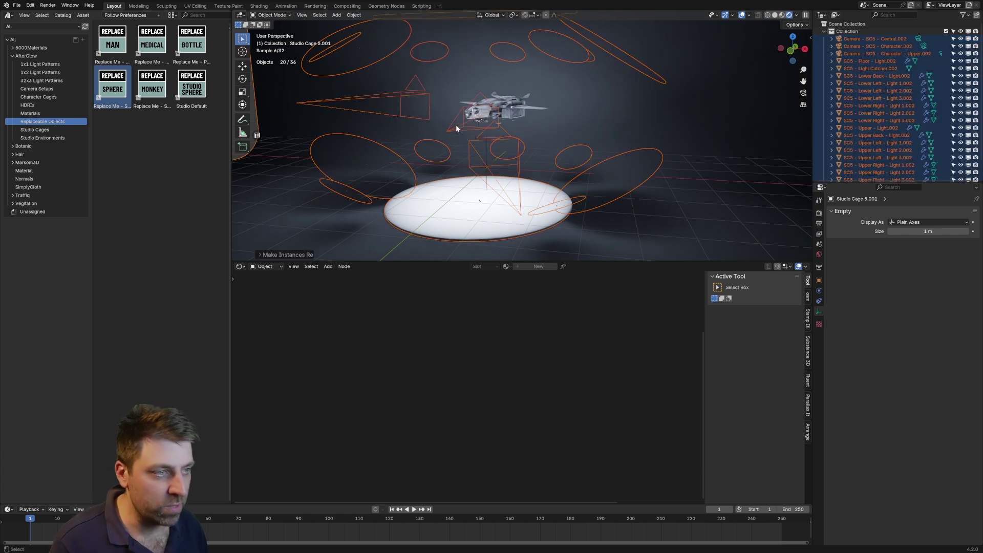
left_click(457, 128)
key("KP_0")
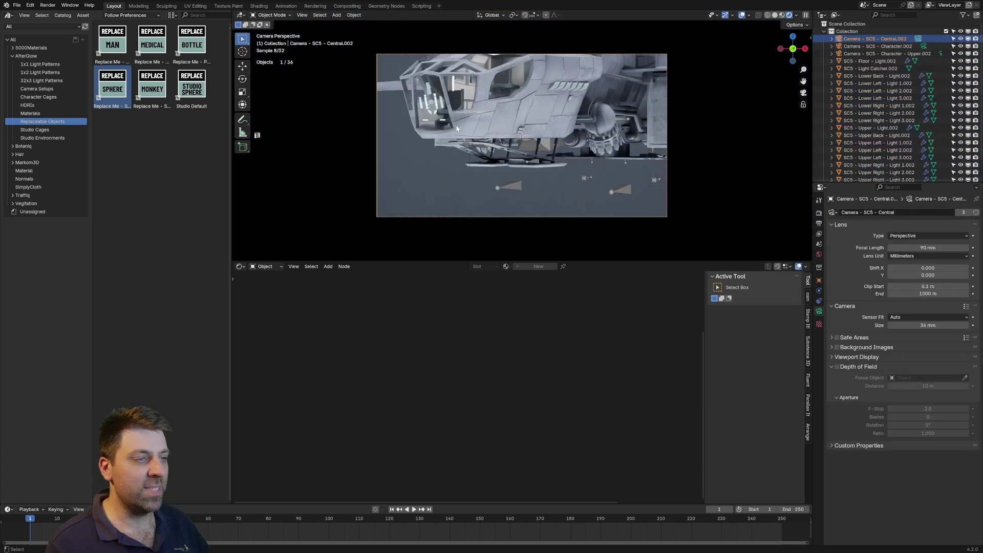
Scale the ship down to about 0.4 of its size so it fits the central camera's frame
left_click(525, 108)
key("s")
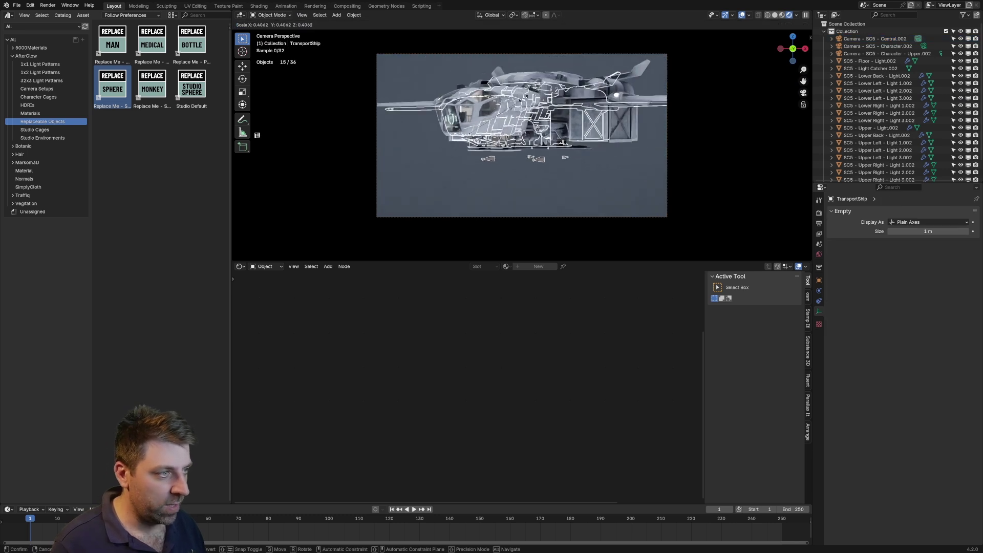
left_click(523, 97)
Rotate the ship freely to reveal its top side and lower it along the Z axis within the camera frame
key("g")
key("r")
key("x")
left_click(523, 98)
key("g")
key("z")
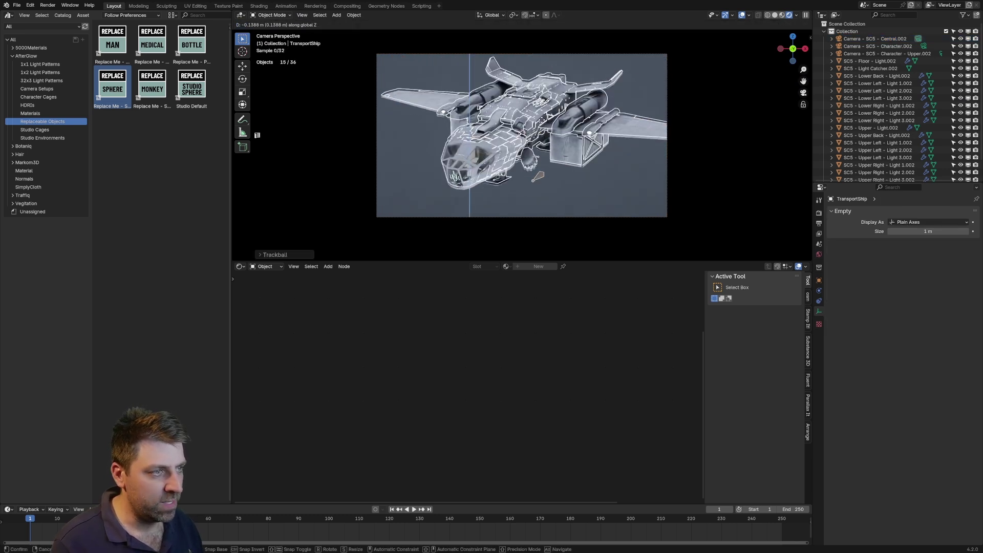
left_click(636, 143)
Render the ship from the central camera and save the result as a PNG image in the Documents folder
key("F12")
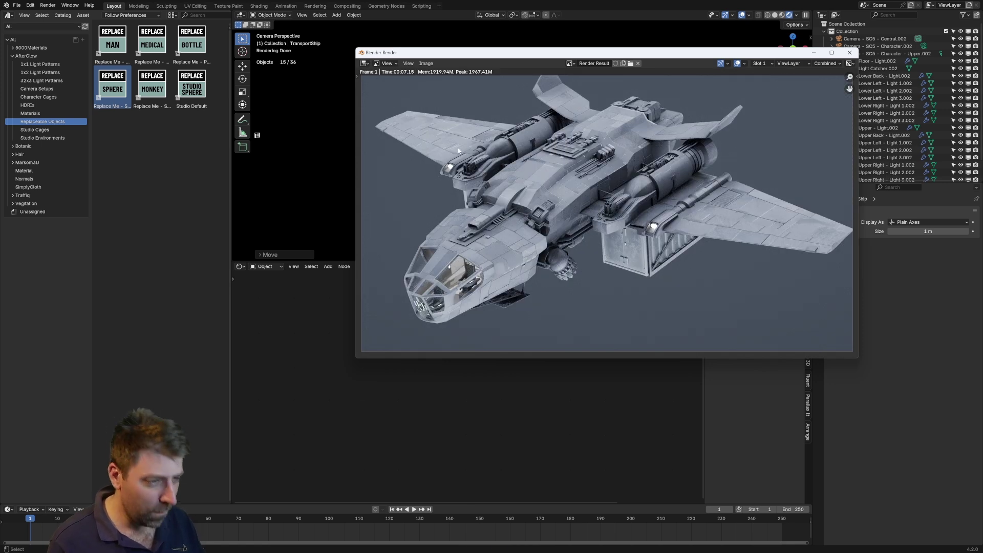
left_click(427, 63)
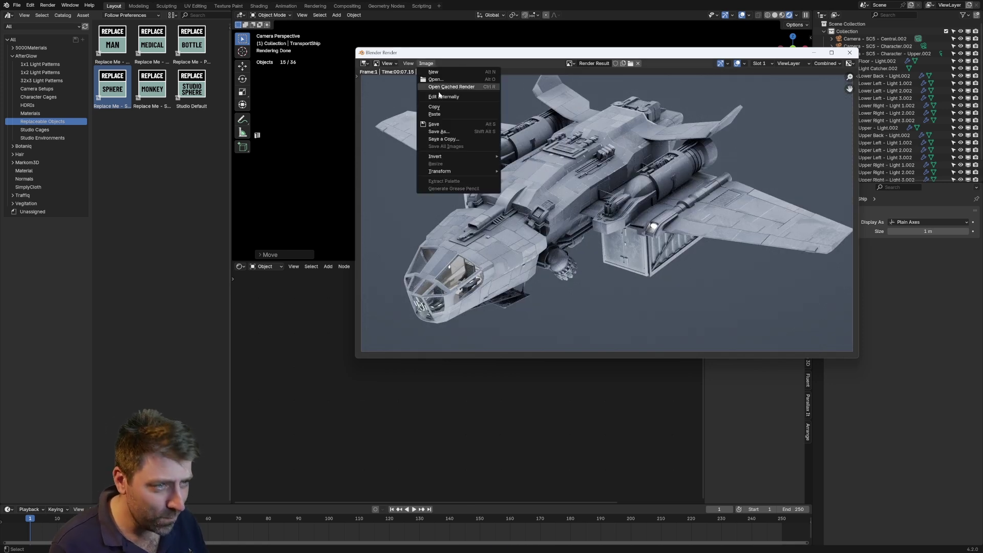
left_click(447, 135)
left_click(412, 302)
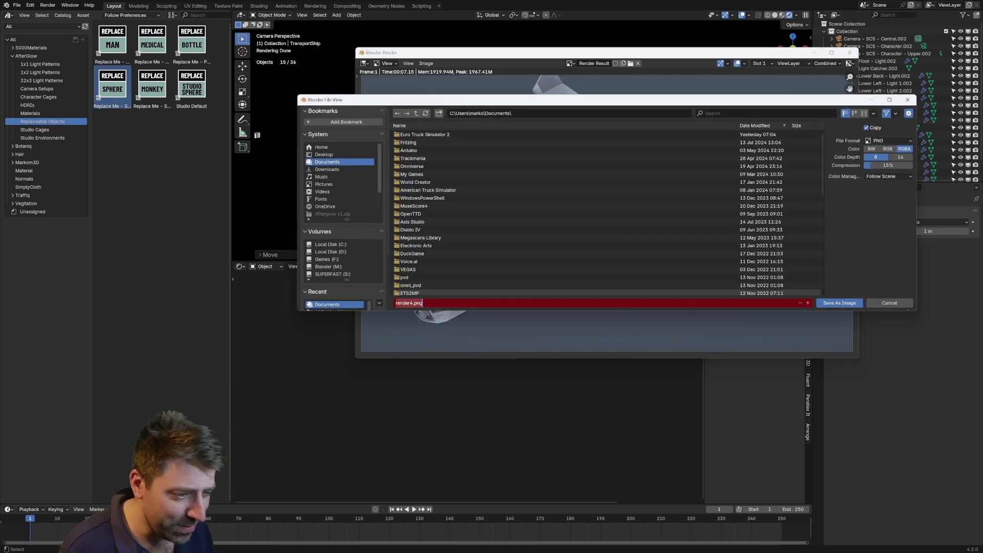
key("Return")
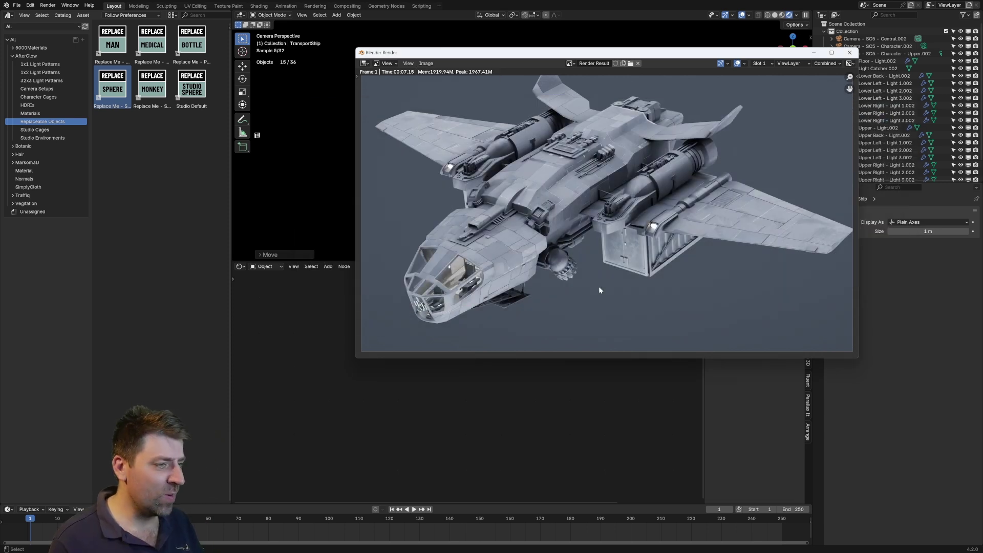
key("Escape")
Make the Studio Cage 5 character camera the active camera and look through it
middle_click_drag(576, 173, 598, 159)
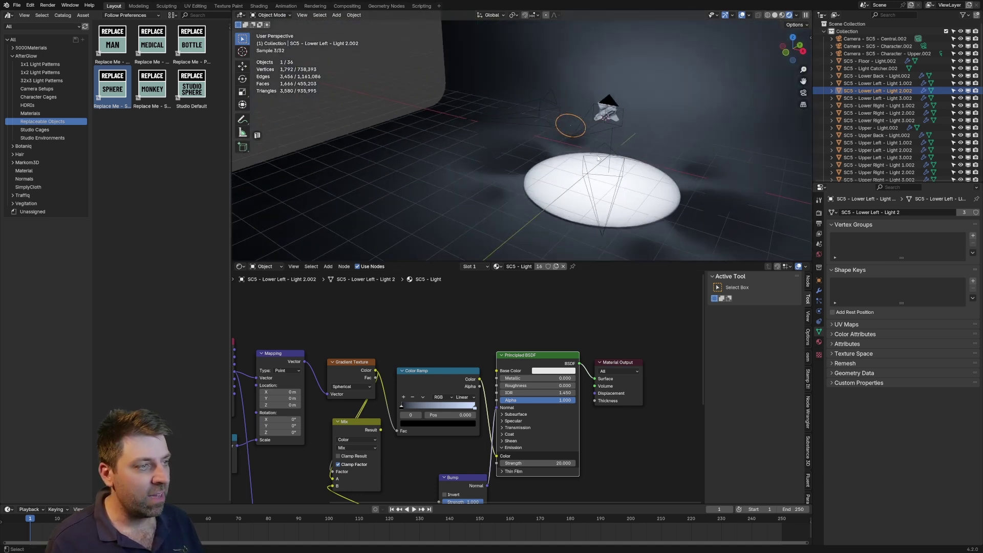
left_click(597, 157)
key("ctrl+KP_0")
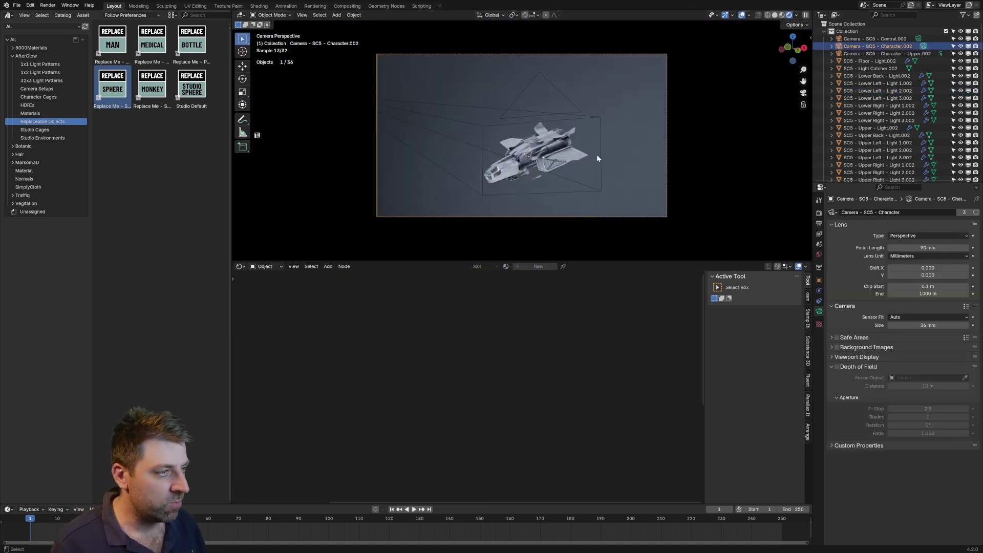
Scale the ship up to fill the character camera's frame and render the image
left_click(550, 164)
key("F12")
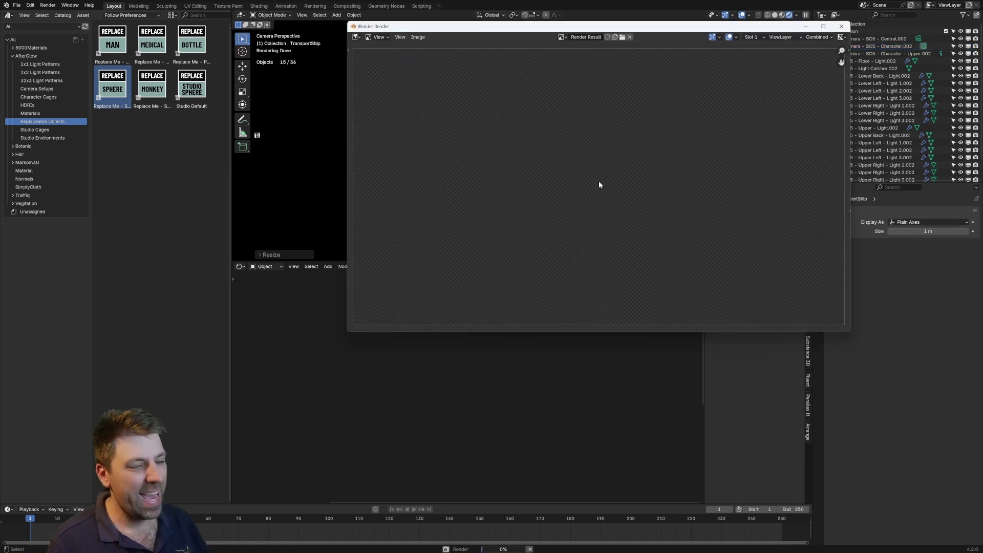
left_click(418, 37)
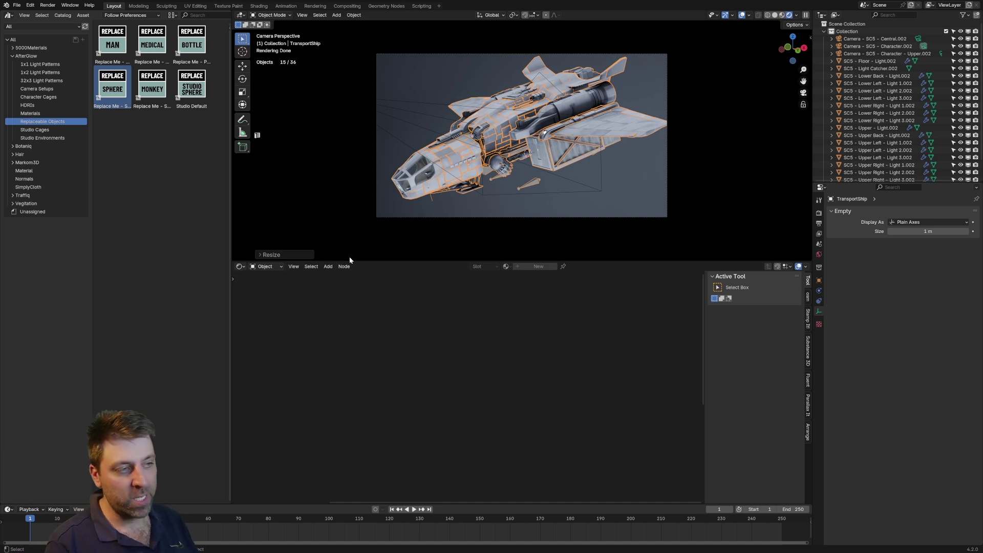
left_click_drag(387, 262, 387, 302)
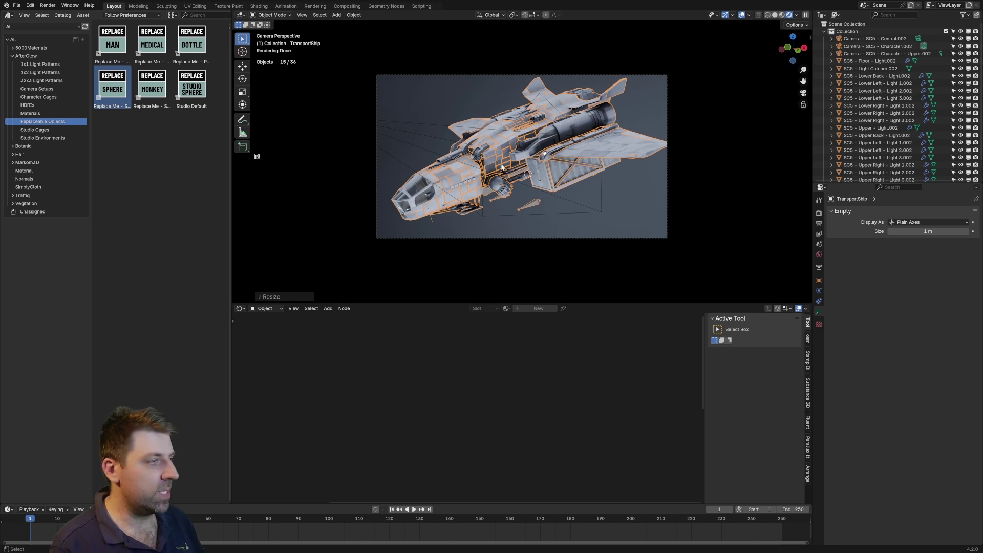
Delete the TransportShip and add the SM_PowerBox_001 asset from the Markom3D PowerBoxes library to the scene
key("Delete")
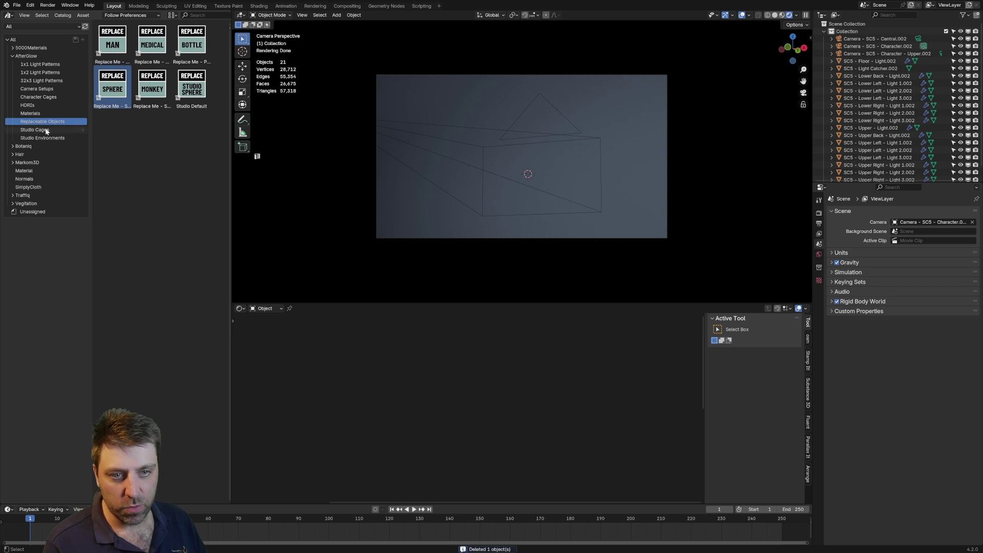
left_click(12, 162)
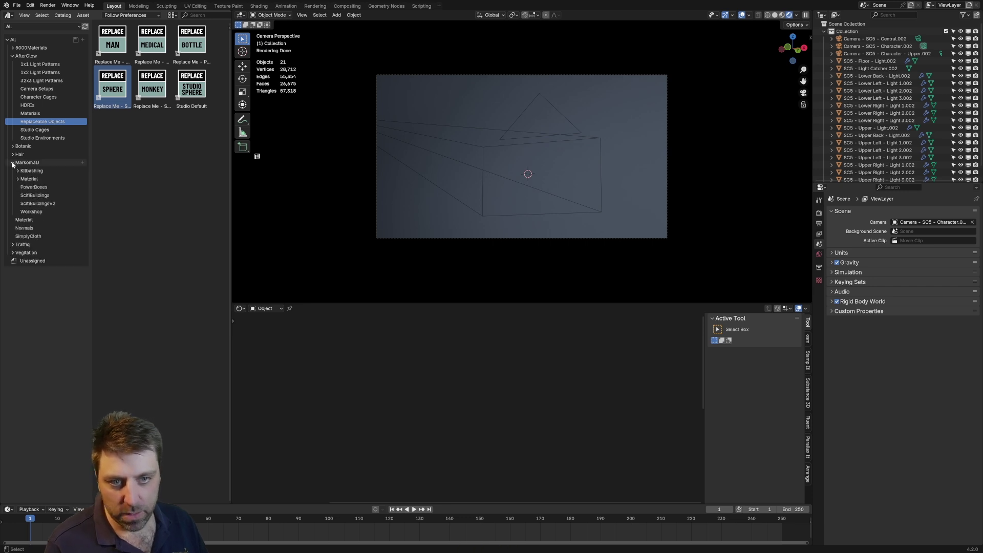
left_click(34, 187)
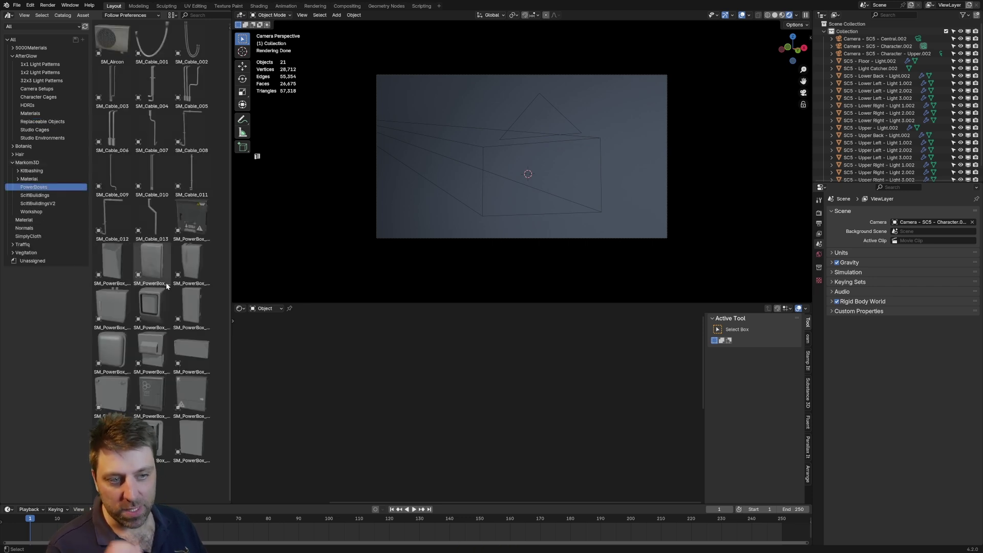
left_click_drag(192, 220, 516, 216)
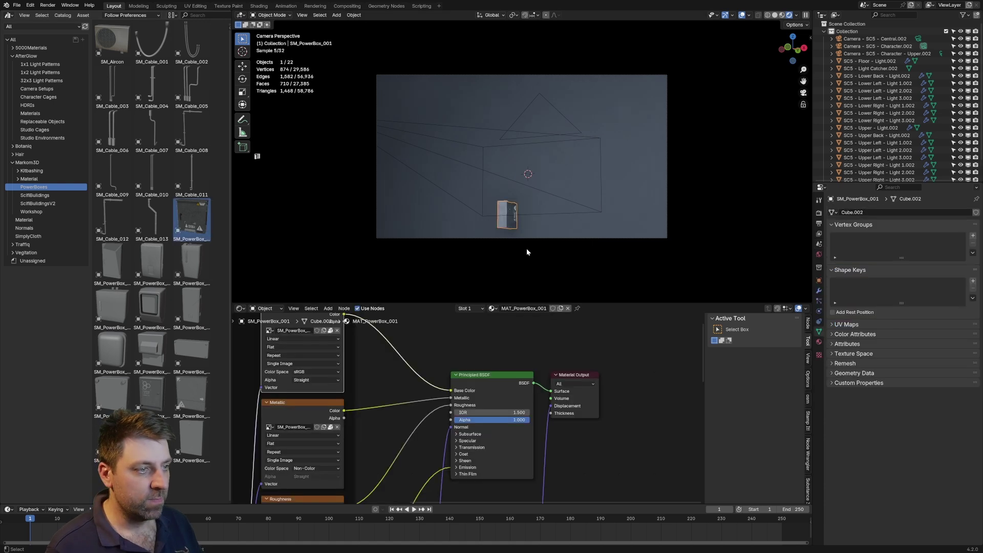
Snap the power box to the 3D cursor and rotate it 90° about the X axis
key("alt+g")
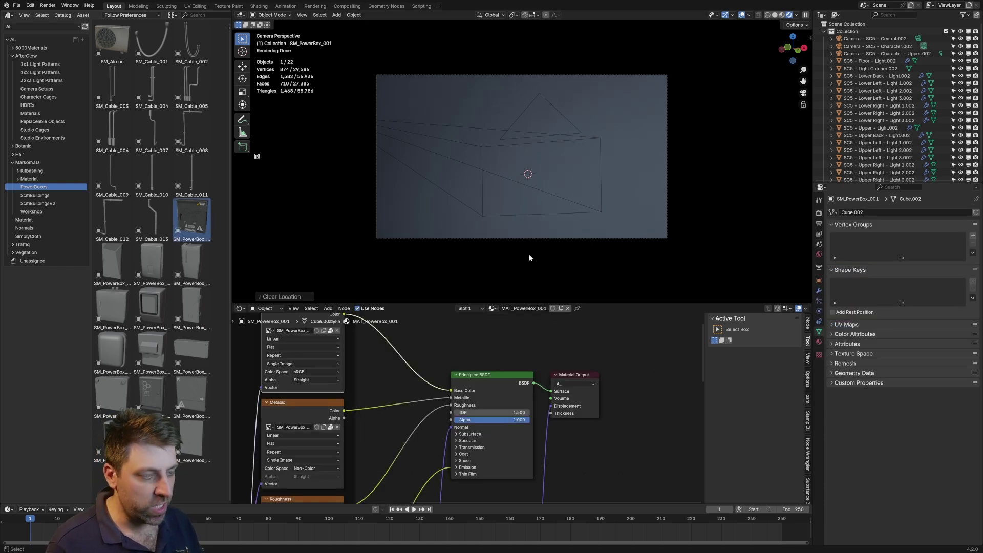
key("shift+s")
left_click(536, 217)
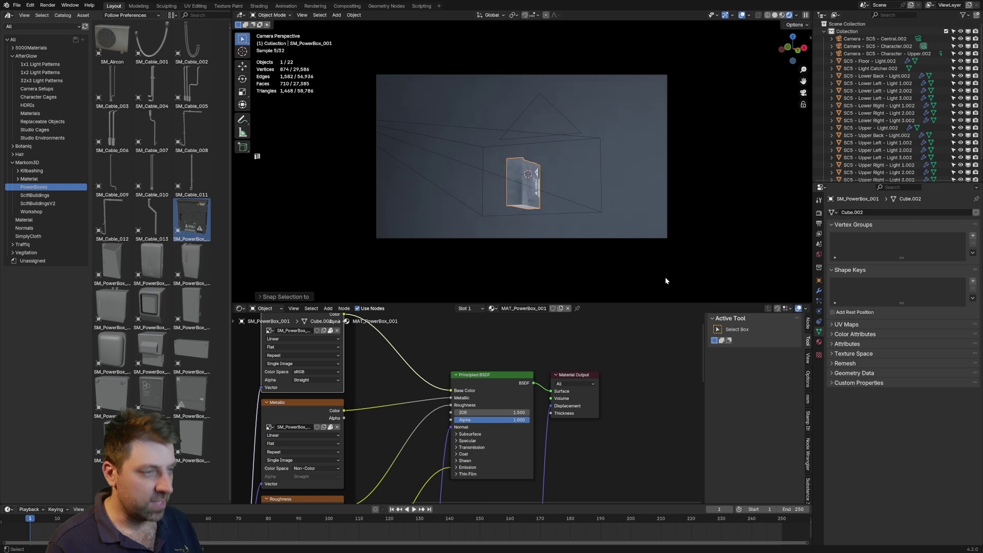
key("r")
key("x")
key("9")
key("0")
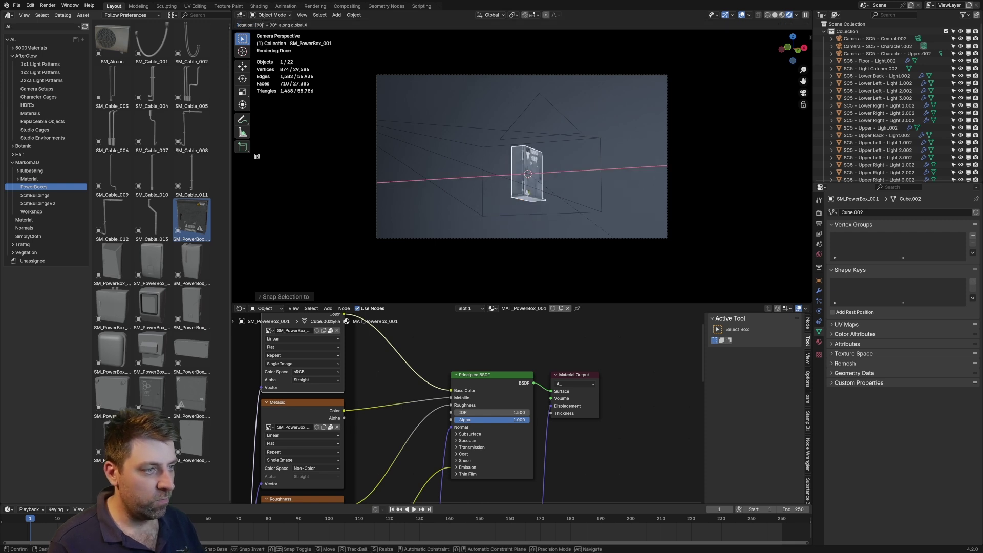
key("Return")
Delete the cameras, lights and other Studio Cage 5 objects, keeping only the power box
key("KP_0")
left_click(454, 109)
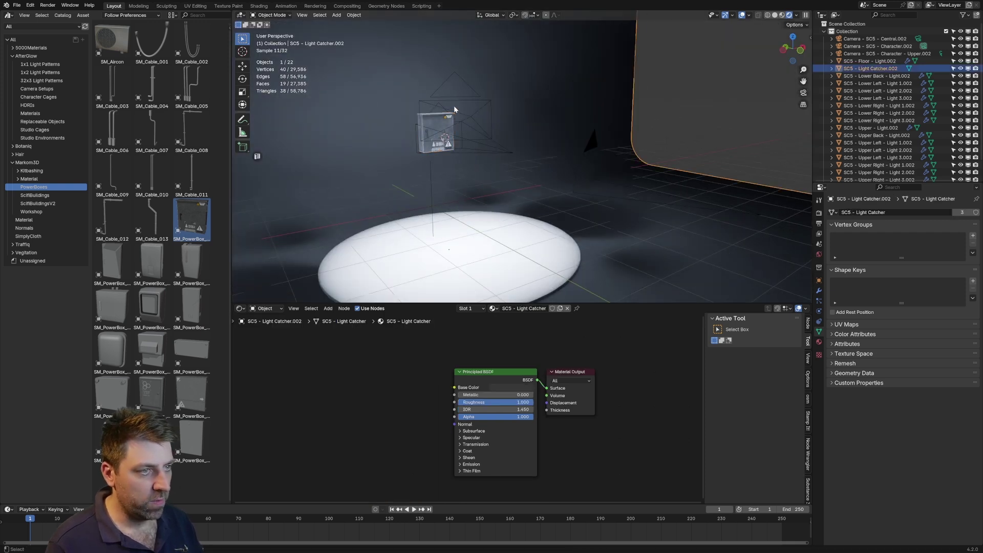
left_click(458, 116)
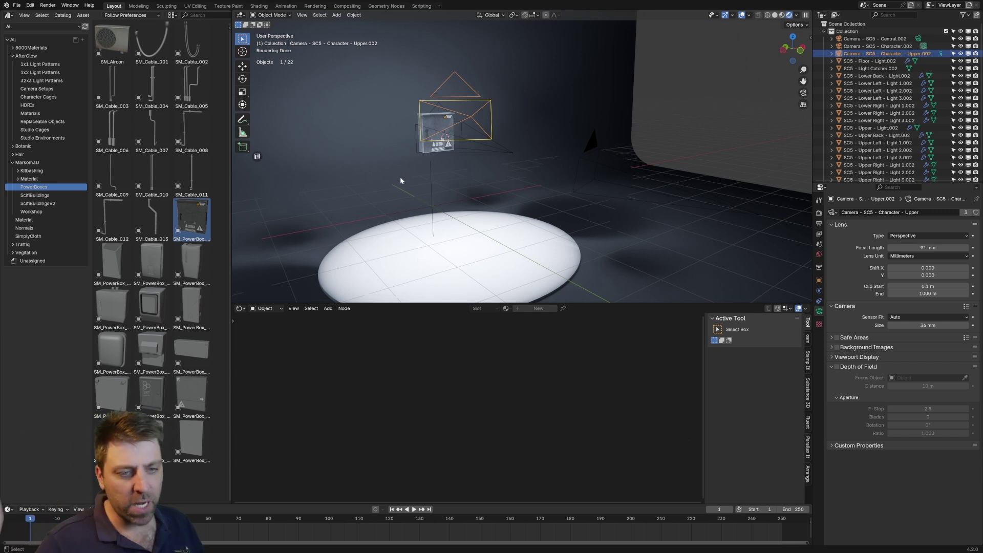
left_click(454, 238)
left_click(871, 38)
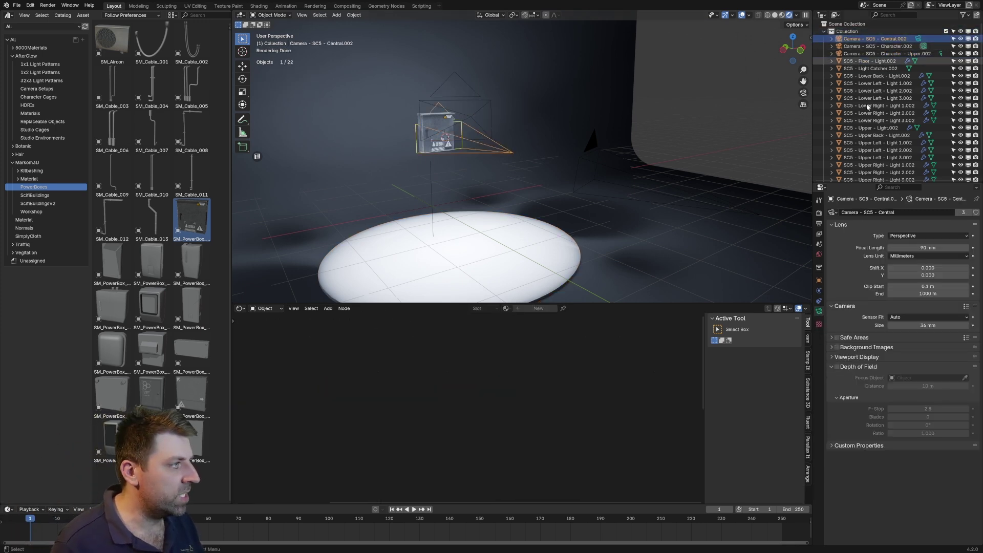
scroll(867, 108, "down", 1)
left_click(868, 167, "shift")
left_click(844, 169)
key("ctrl+i")
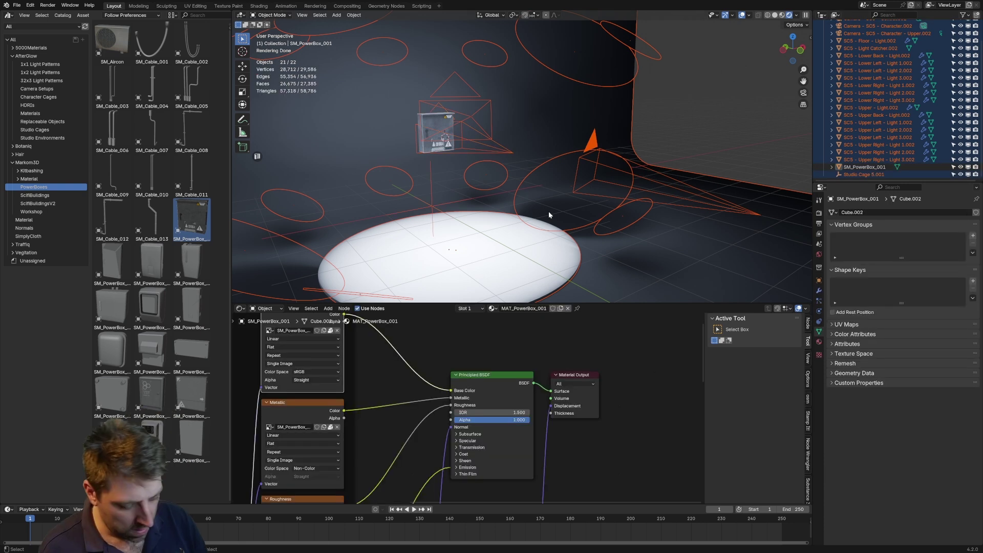
key("Delete")
Add the AfterGlow Studio 1 environment to the scene and clear its location to the world origin
left_click(40, 72)
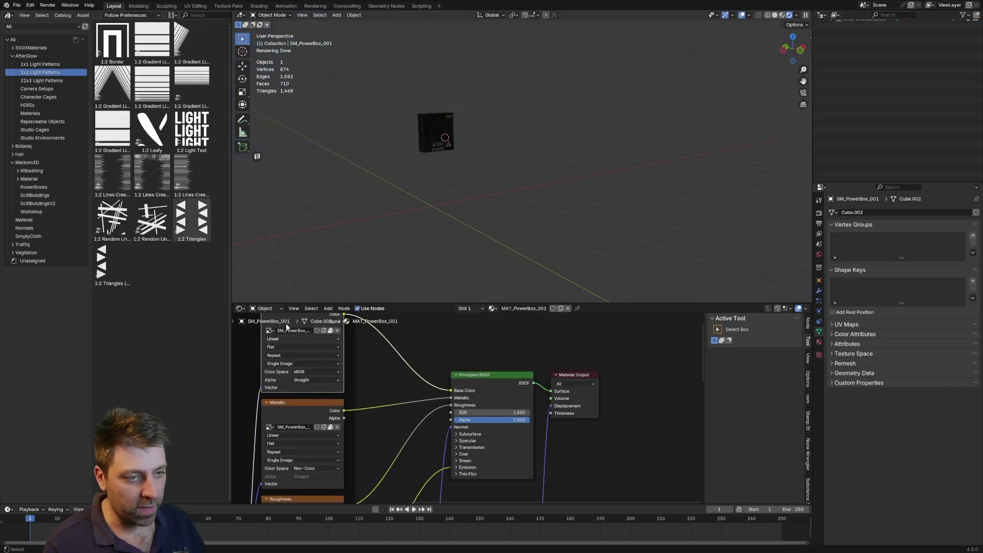
left_click(264, 309)
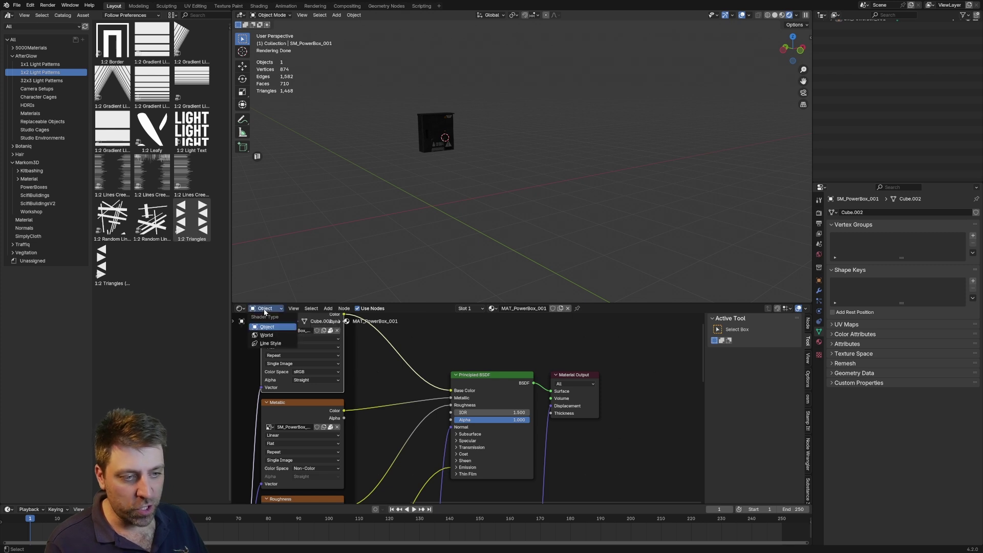
left_click(264, 312)
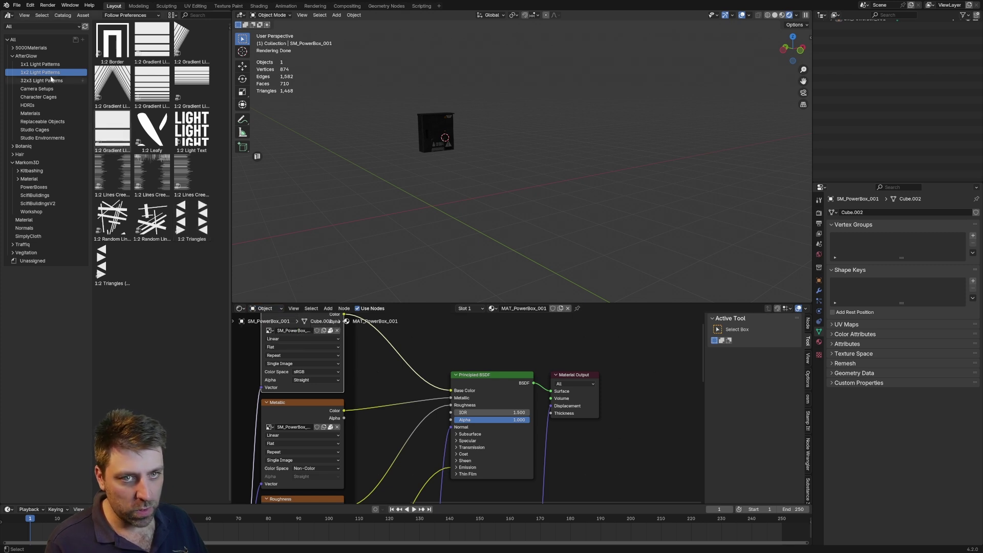
left_click(52, 130)
left_click(51, 138)
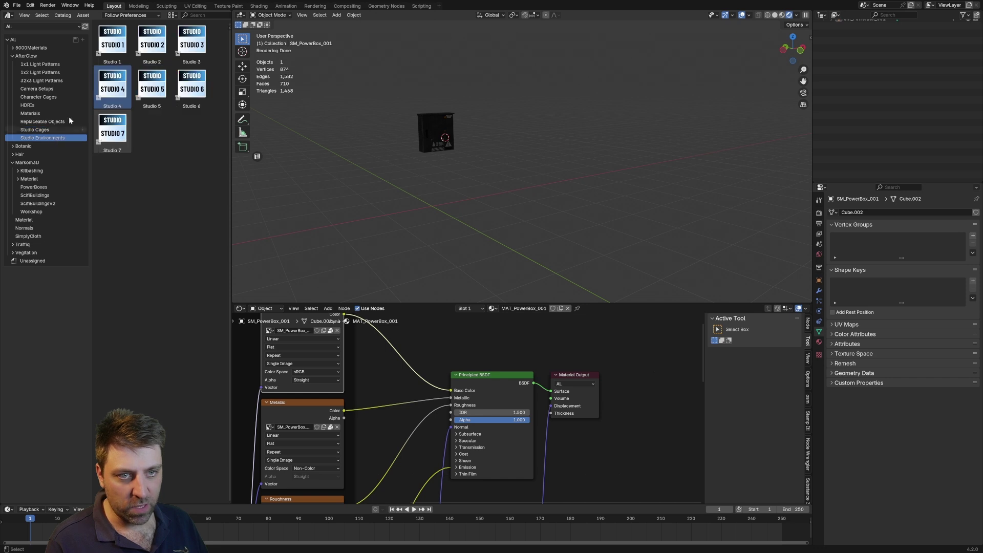
left_click_drag(110, 46, 426, 208)
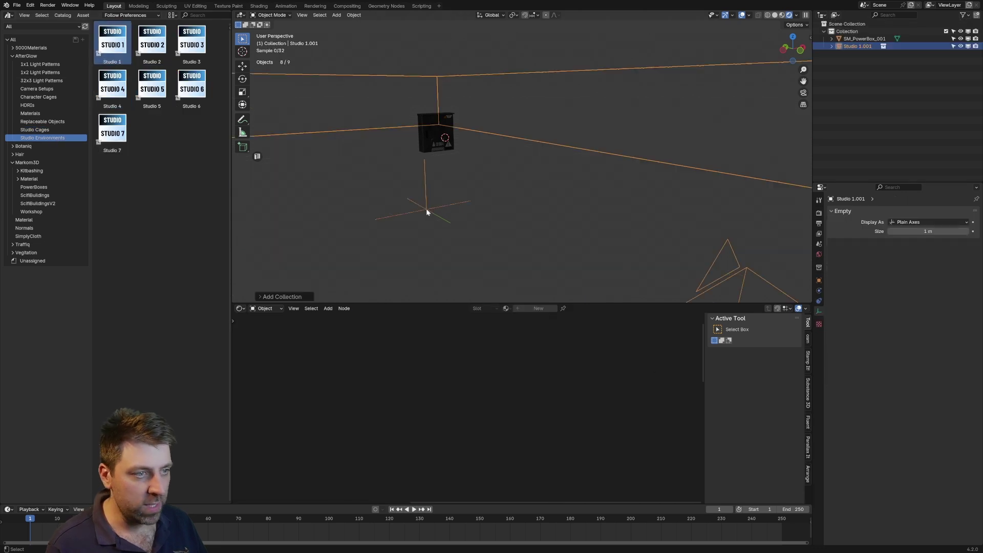
middle_click_drag(426, 209, 443, 158)
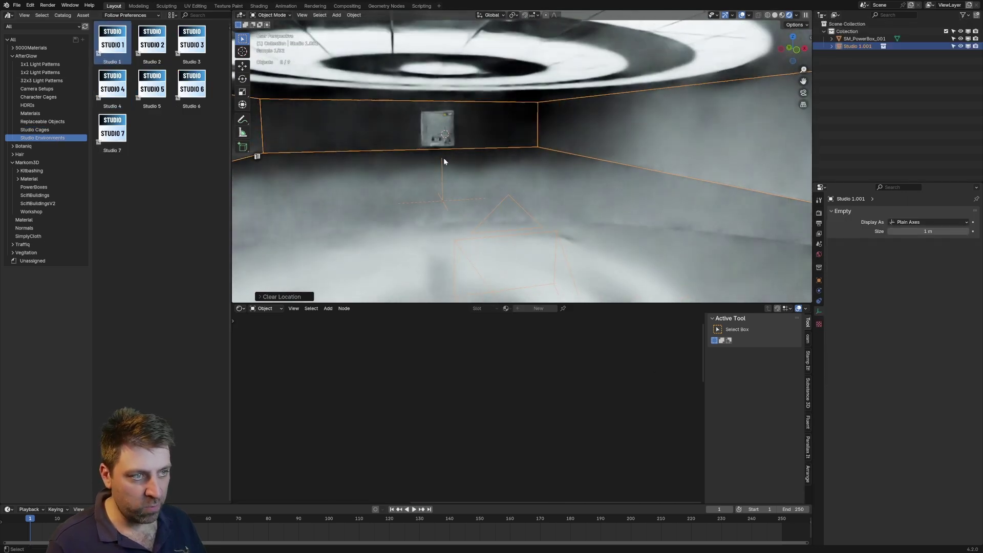
Lower the power box along the Z axis within the studio and scale it up slightly
left_click(438, 135)
key("g")
key("z")
left_click(438, 174)
key("s")
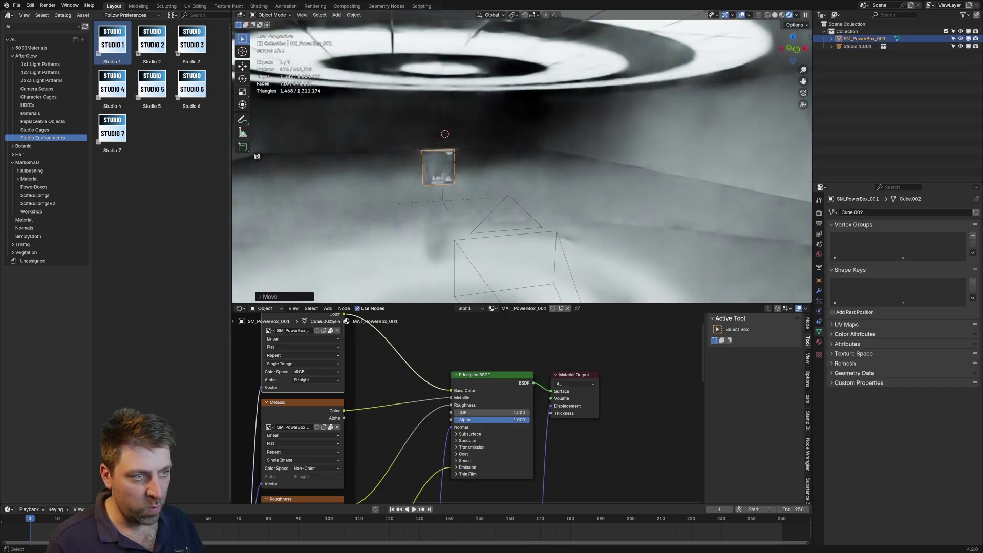
left_click(454, 190)
key("s")
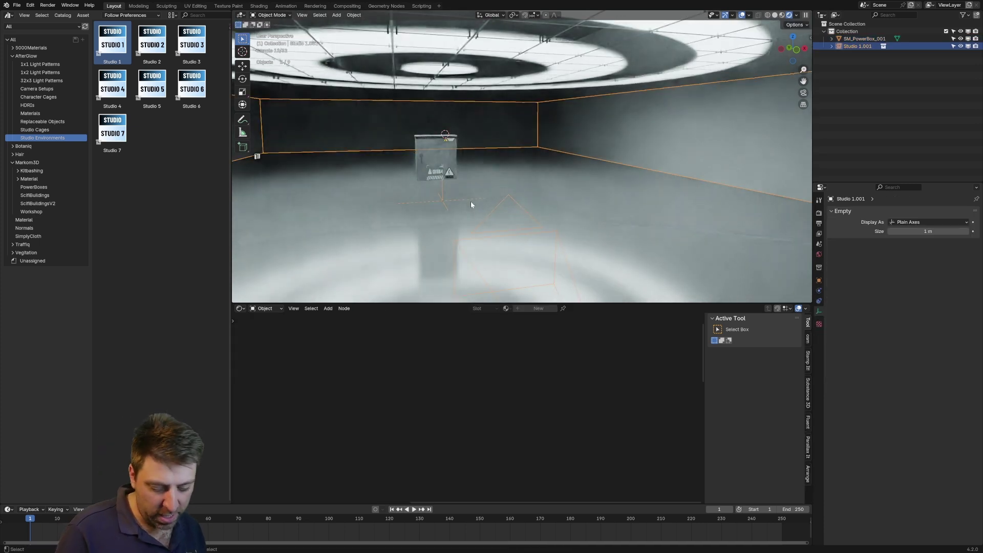
Make the Studio 1 collection instance real and select its ceiling light to show the light's shader nodes
key("ctrl+a")
left_click(471, 202)
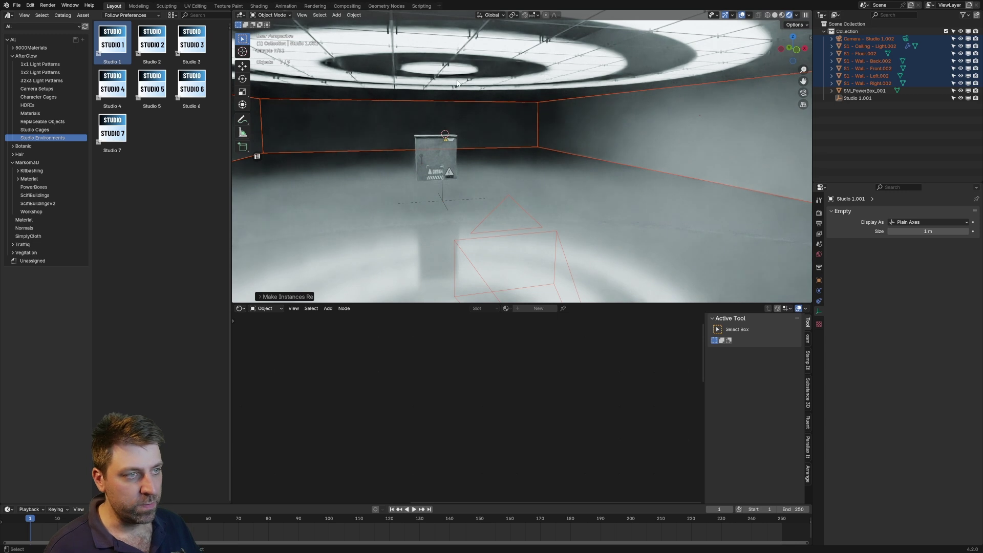
left_click(436, 155)
middle_click_drag(363, 407, 400, 348)
scroll(408, 443, "up", 2)
scroll(409, 443, "down", 4)
middle_click_drag(409, 444, 494, 313)
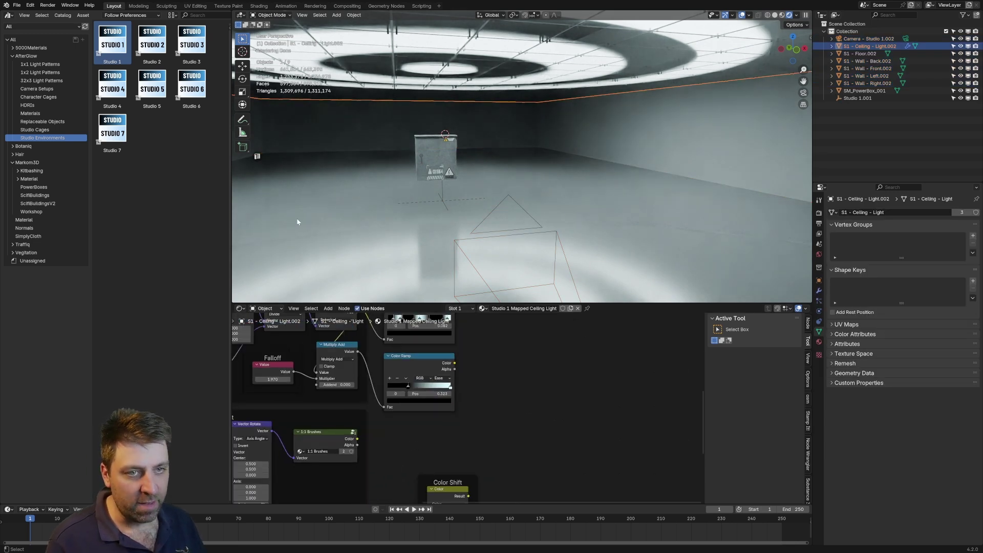
Add the third 1:2 Lines light pattern to the ceiling light's nodes and feed it from the Vector Rotate node
left_click(52, 72)
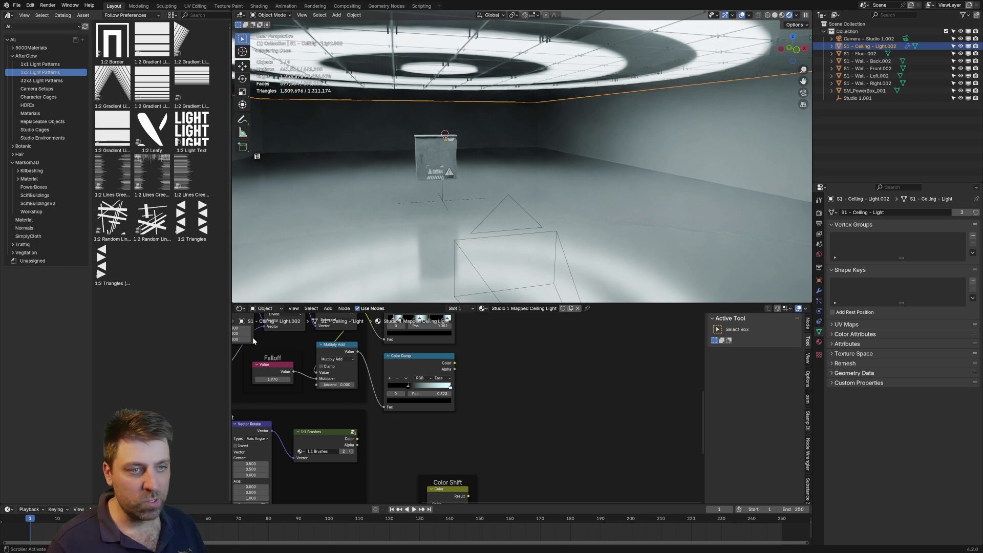
mouse_move(192, 175)
left_mouse_down()
mouse_move(274, 253)
mouse_move(361, 435)
mouse_move(351, 366)
mouse_move(325, 416)
left_mouse_up()
scroll(344, 399, "down", 4)
mouse_move(344, 397)
middle_mouse_down()
mouse_move(432, 450)
mouse_move(397, 387)
middle_mouse_up()
scroll(337, 372, "up", 4)
left_click_drag(330, 357, 376, 415)
scroll(438, 392, "down", 1)
middle_click_drag(438, 392, 341, 470)
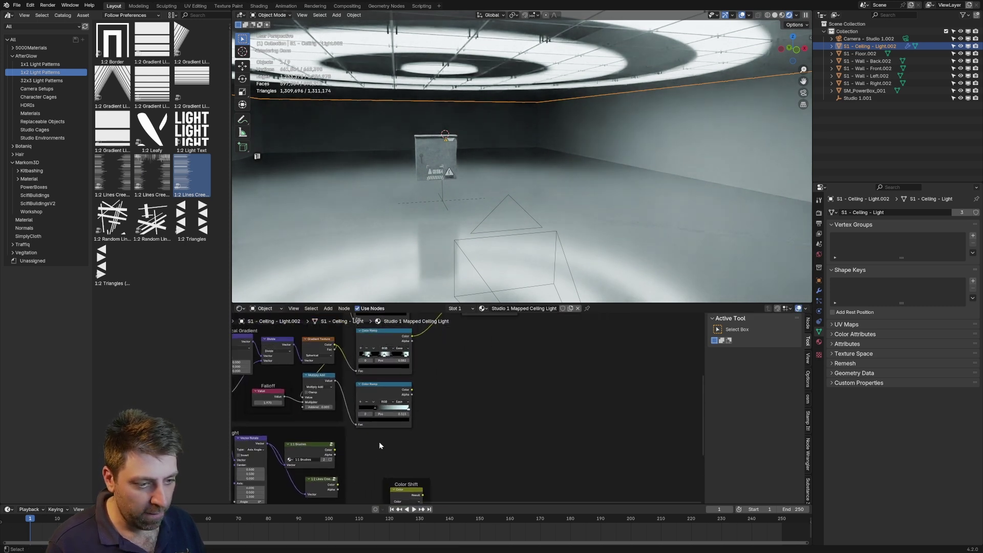
Connect the line pattern's color output to the emission color of the ceiling light's Principled BSDF
scroll(339, 459, "down", 2)
left_click_drag(338, 480, 429, 347)
middle_click_drag(484, 189, 569, 141)
scroll(503, 158, "up", 1)
scroll(565, 153, "up", 3)
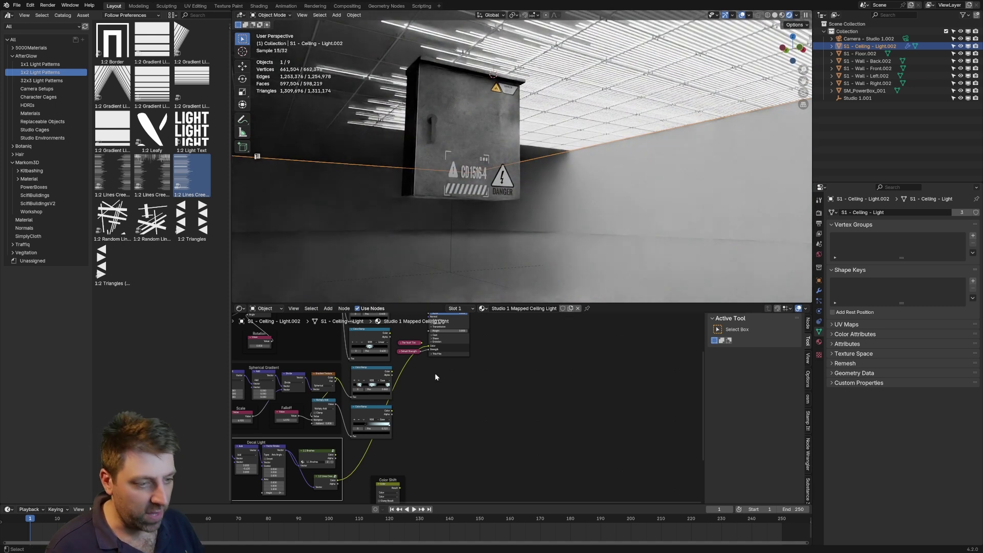
Route the line pattern through the Color Shift node into the Principled BSDF to give the light a warm tint
middle_click_drag(434, 397, 428, 411)
scroll(428, 410, "up", 2)
left_click_drag(396, 350, 520, 414)
middle_click_drag(408, 426, 406, 332)
left_click_drag(385, 413, 438, 362)
left_click(431, 402)
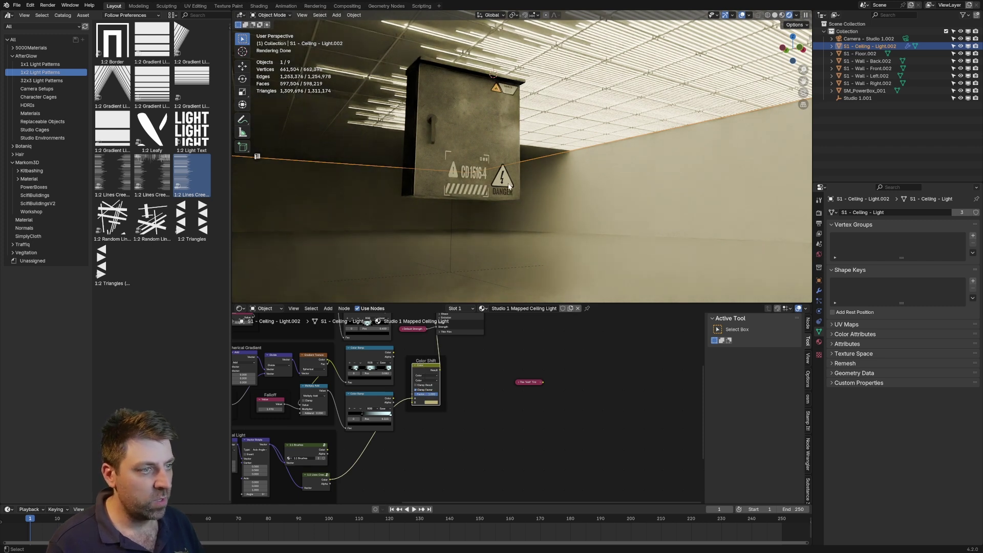
Align the Studio 1 camera to the current view of the power box and set the output resolution to 1920 × 1920 px
scroll(705, 169, "down", 2)
left_click(878, 39)
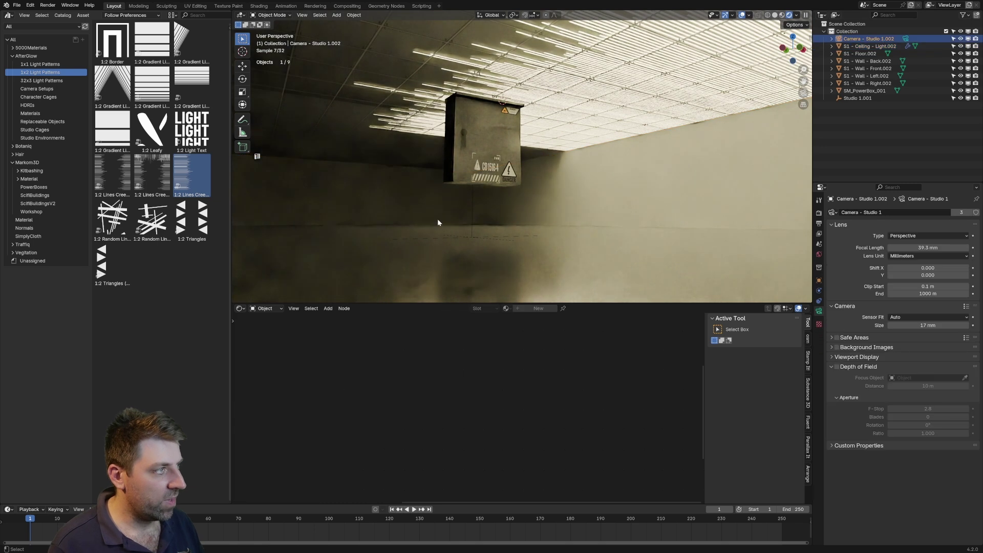
key("KP_0")
key("KP_0")
key("ctrl+alt+KP_0")
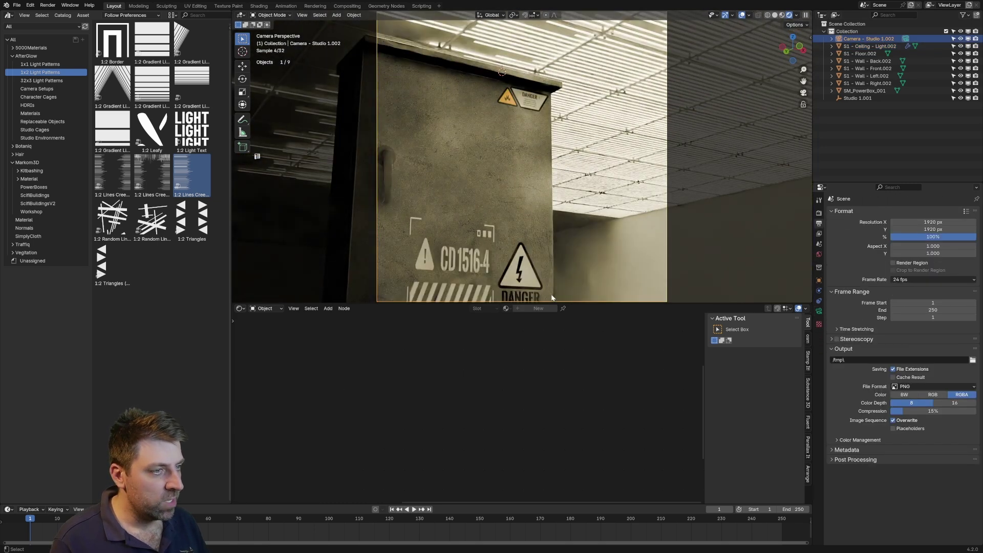
Recenter the camera and pull it back along its local Z axis to frame the whole power box, then render the image
key("g")
left_click(522, 290)
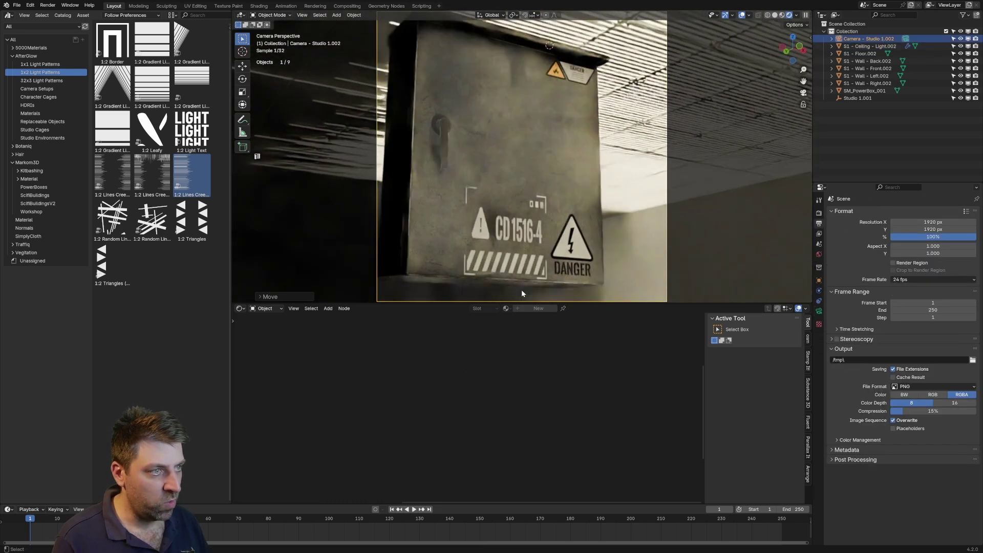
key("g")
key("z")
key("z")
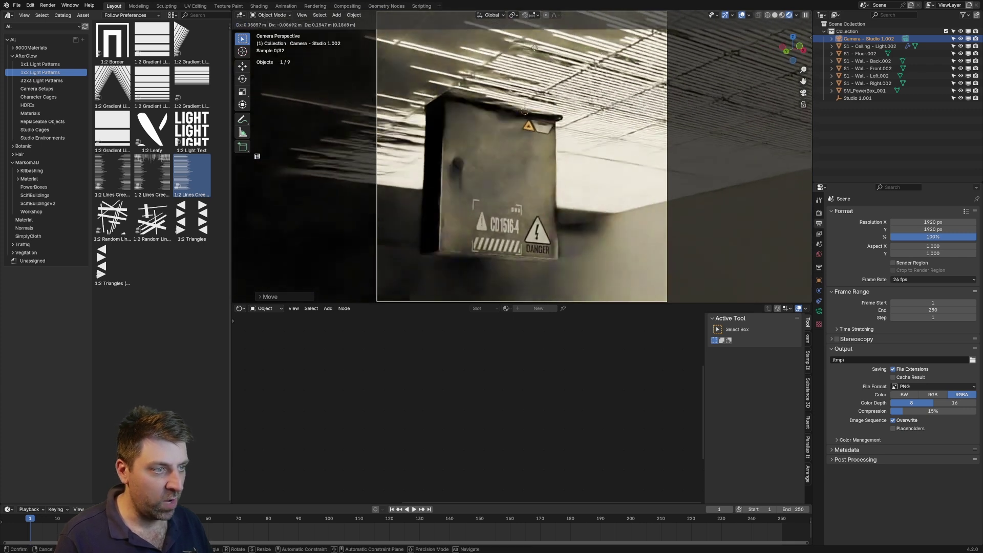
left_click(535, 50)
key("F12")
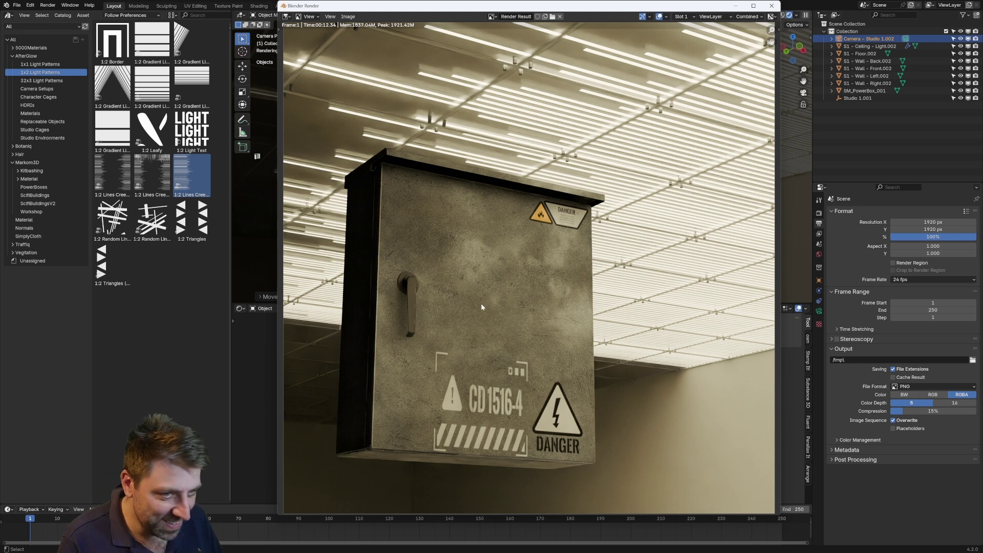
left_click(773, 6)
Delete the power box from the studio
left_click(515, 219)
middle_click_drag(515, 220, 540, 215)
key("Delete")
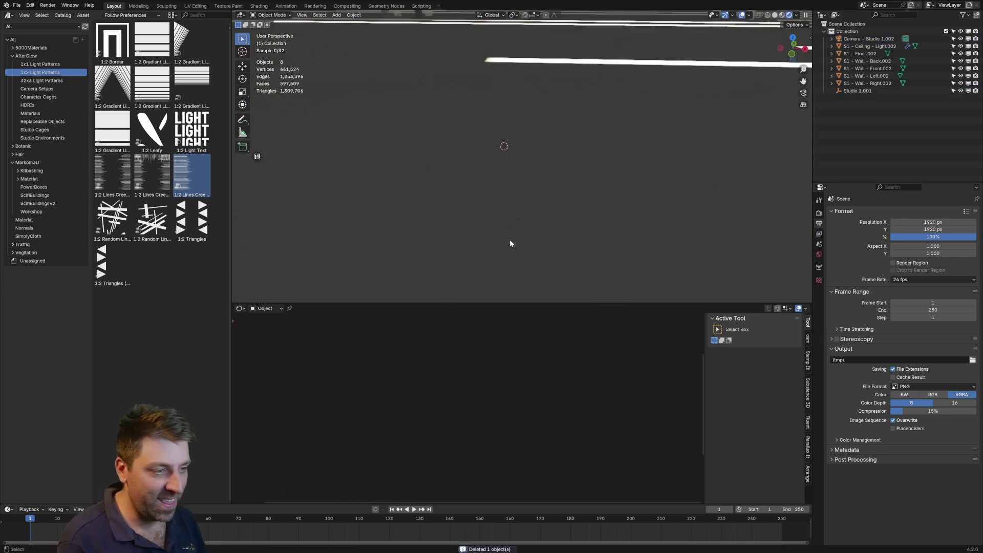
Browse the traffiq vehicles in the engon asset browser and spawn the Nissan GT-R Nismo into the studio
middle_click_drag(539, 180, 560, 141, "shift")
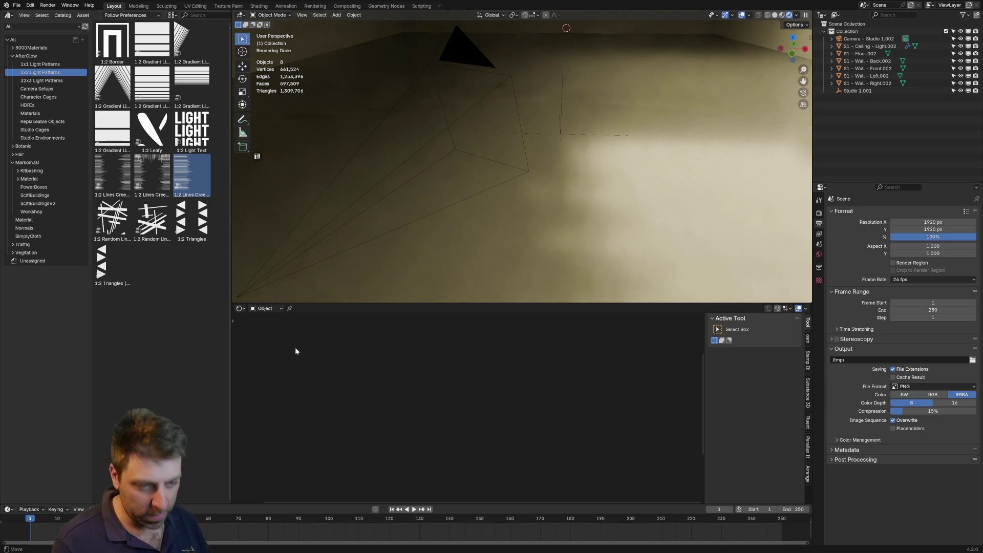
key("e")
left_click(280, 340)
left_click(280, 340)
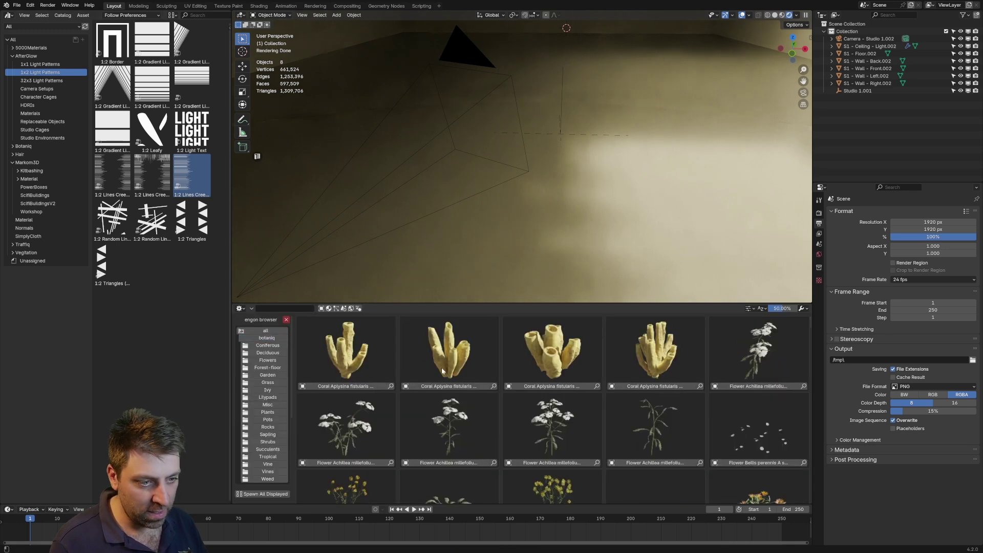
left_click(265, 331)
left_click(271, 346)
scroll(598, 447, "down", 3)
scroll(598, 446, "down", 10)
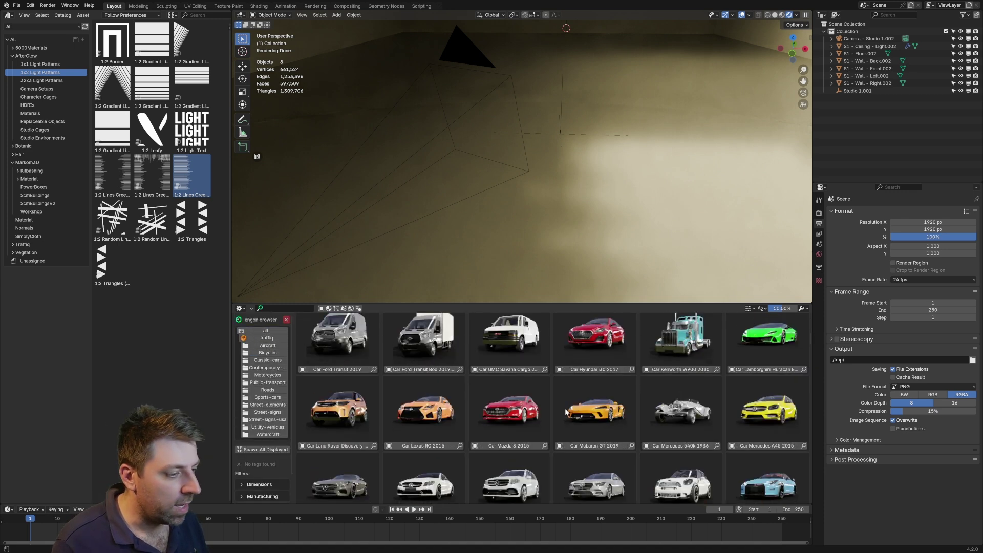
scroll(594, 425, "down", 4)
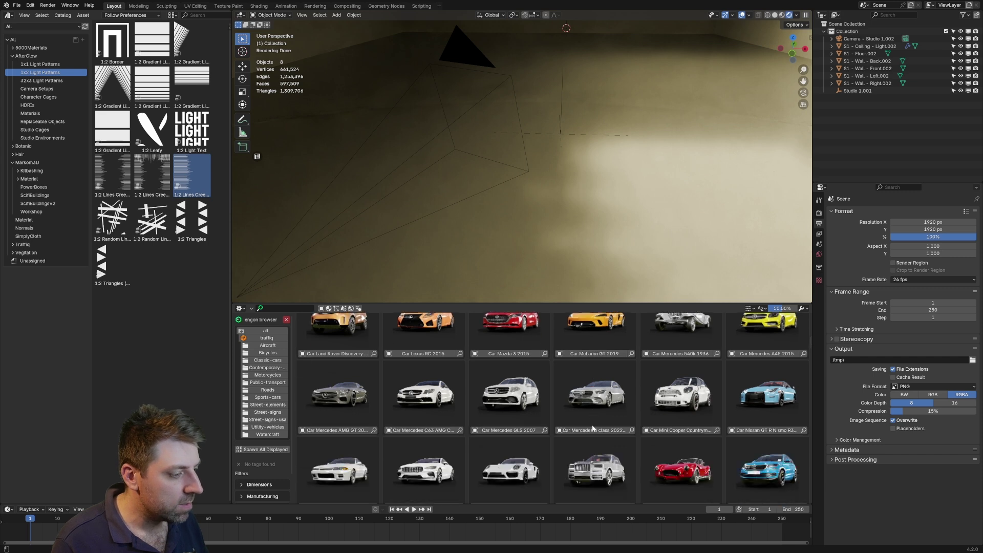
left_click(764, 400)
Clear the spawned car's location to centre it in the studio and rotate it to an angled front view
middle_click_drag(533, 102, 516, 103)
key("alt+g")
key("s")
left_click(640, 145)
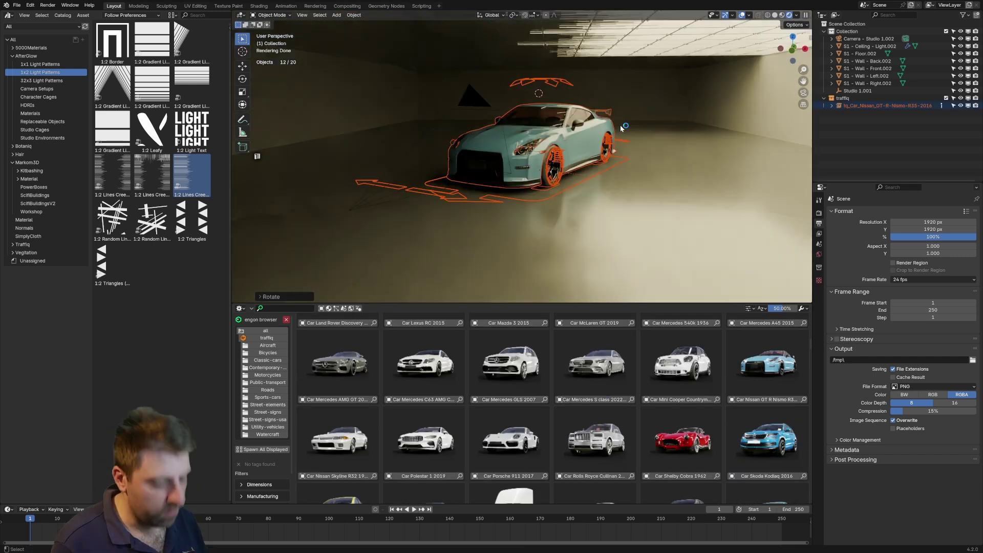
Set the car's main lights status to High (0.750) in the traffiq lights settings
key("n")
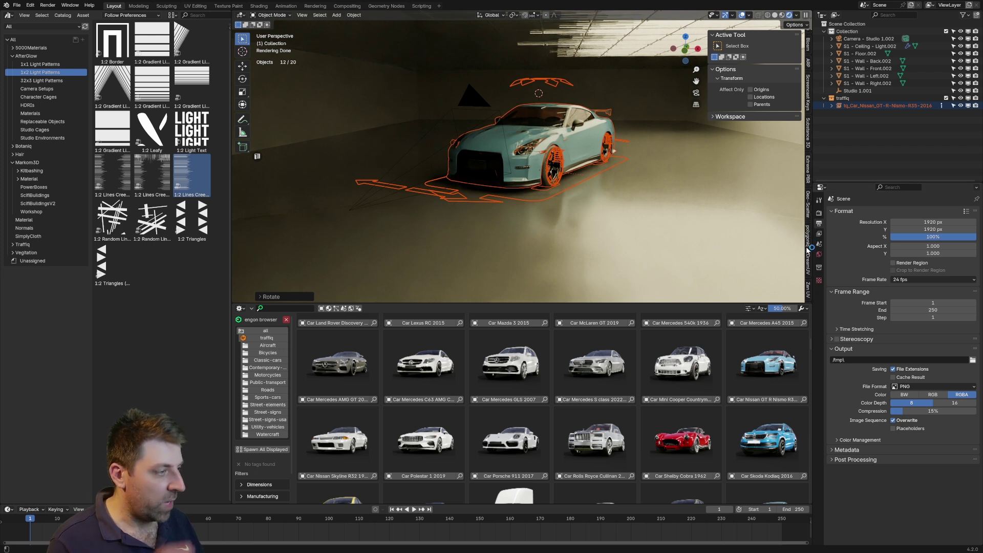
left_click(808, 248)
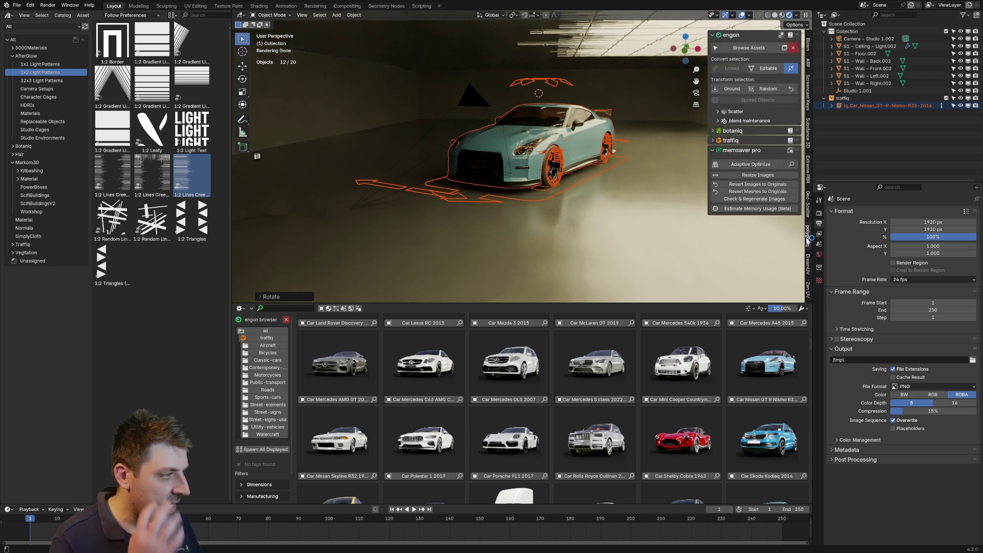
left_click(714, 141)
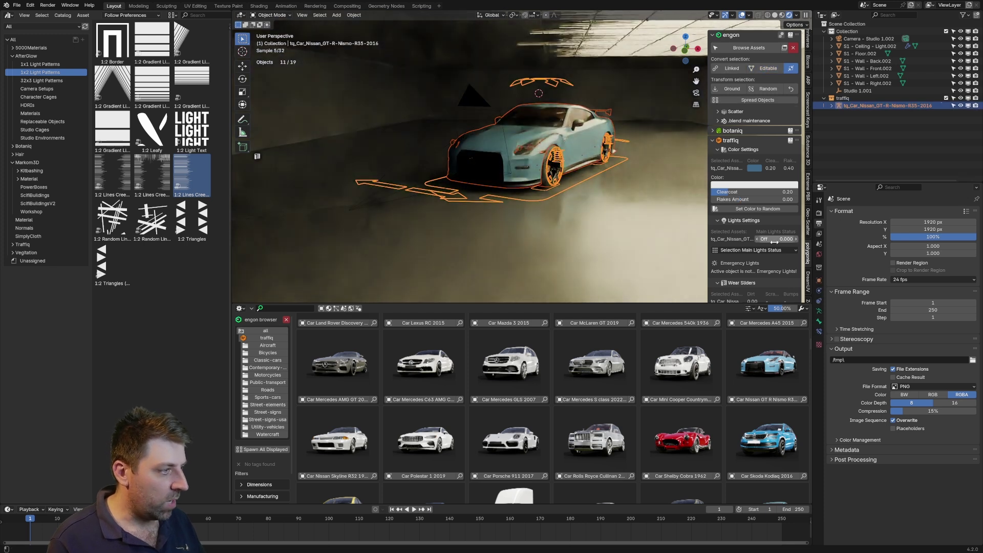
left_click_drag(763, 240, 794, 239)
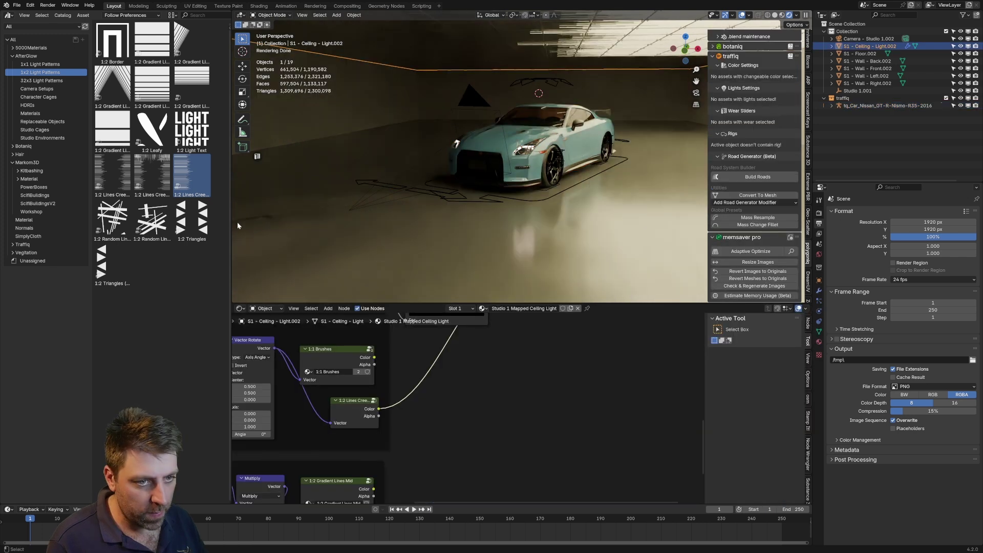
Add the 1:2 Random Lines pattern to the ceiling light material and connect its color to the Color Shift node
left_click_drag(191, 220, 223, 259)
left_click_drag(113, 219, 467, 390)
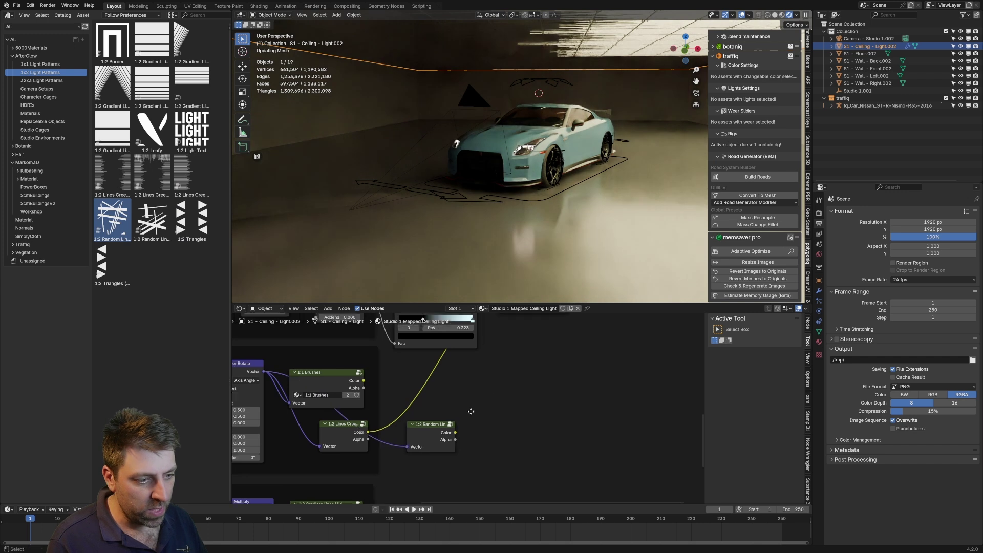
middle_click_drag(472, 411, 417, 461)
scroll(417, 461, "down", 3)
left_click_drag(405, 478, 447, 367)
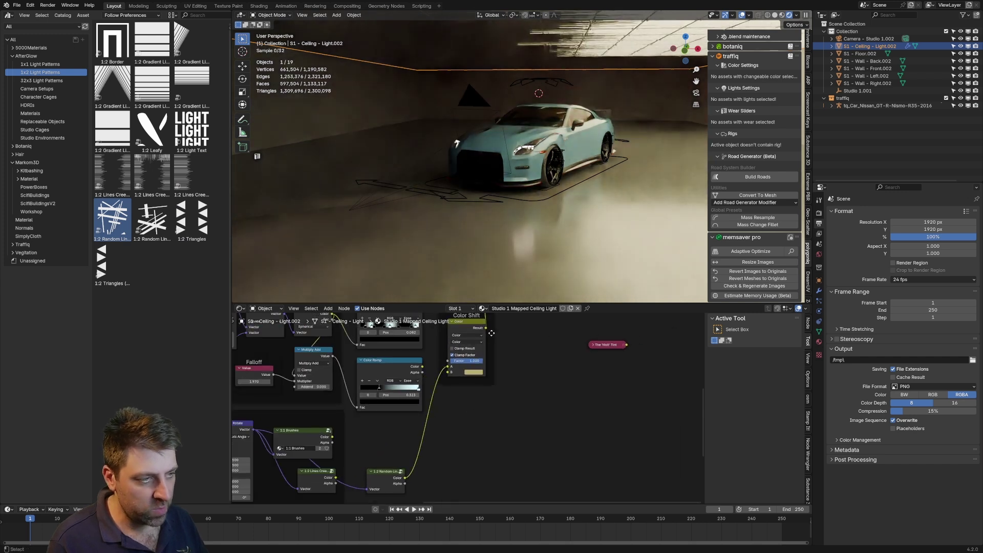
View the car through the studio camera and set the output's Y resolution to 1080 px
middle_click_drag(492, 333, 477, 371)
key("KP_0")
middle_click_drag(807, 254, 807, 280)
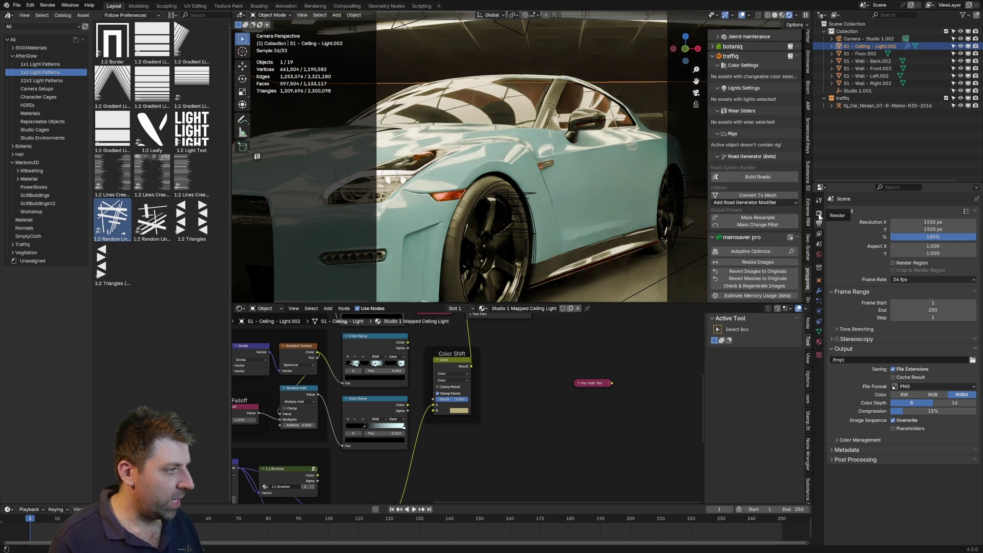
left_click(922, 229)
key("Return")
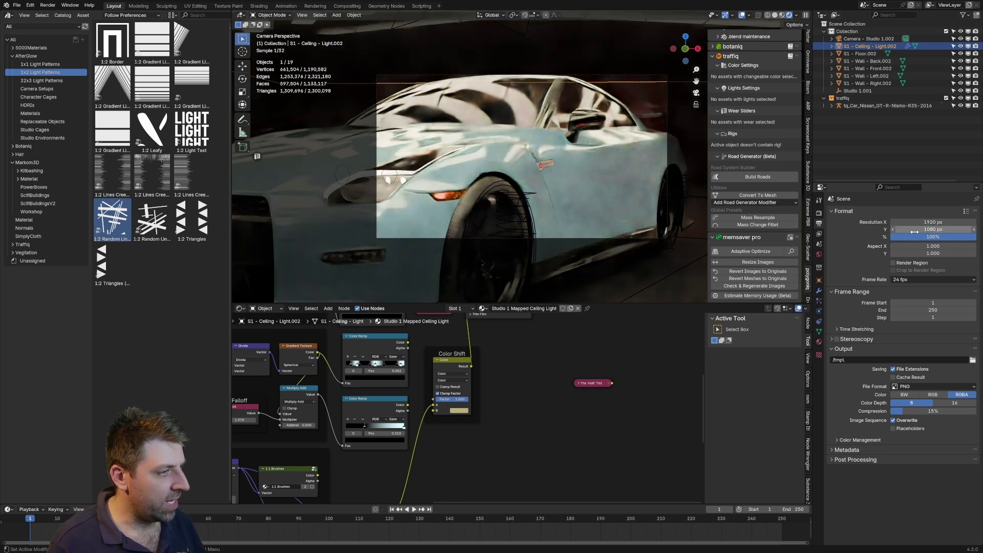
Select the Studio 1 camera and pull it back along its local Z axis to fit the car in frame
left_click(621, 237)
key("g")
right_click(617, 267)
key("g")
key("z")
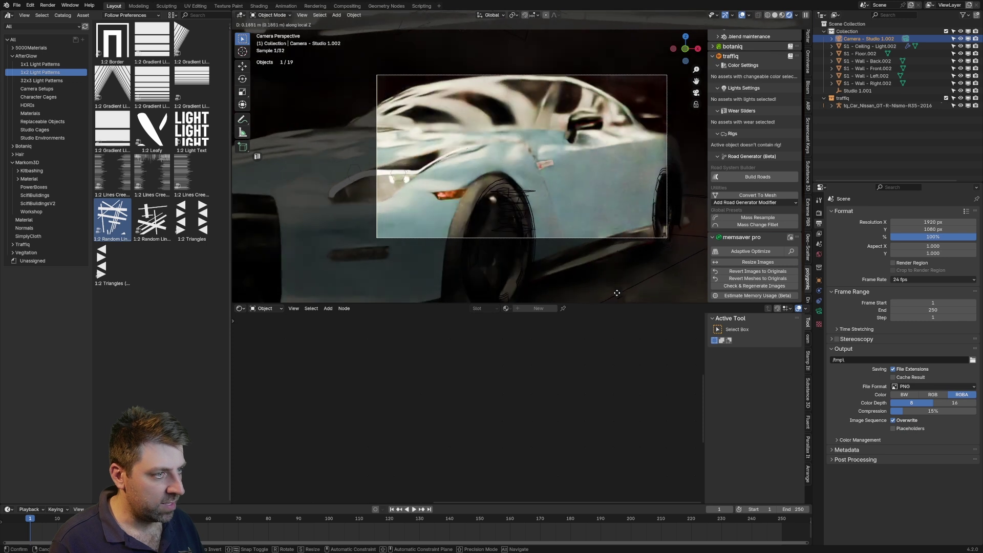
left_click(690, 207)
Set the camera's focal length to 23.9 mm and rotate it about the global Z axis to frame the whole car
left_click(819, 311)
left_click_drag(918, 248, 879, 248)
key("r")
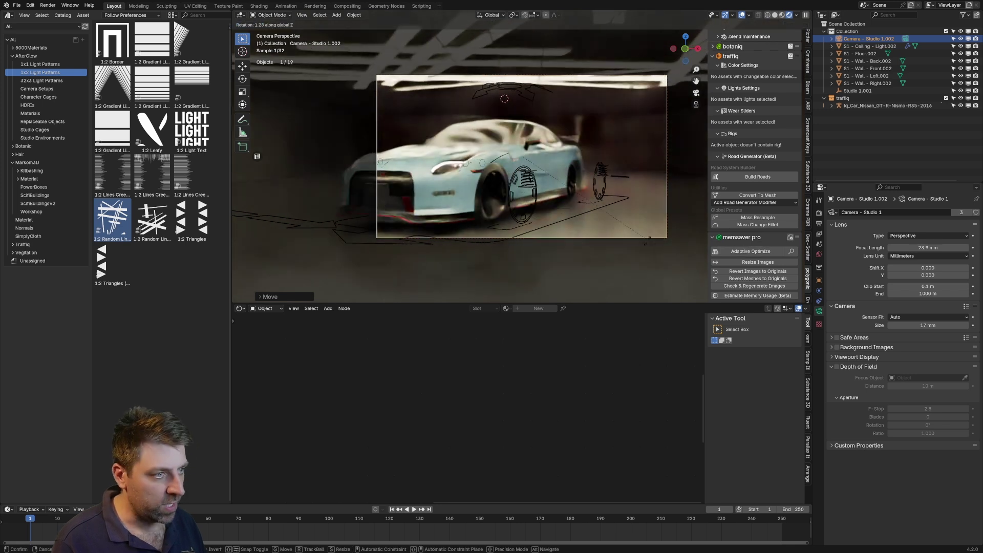
left_click(908, 201)
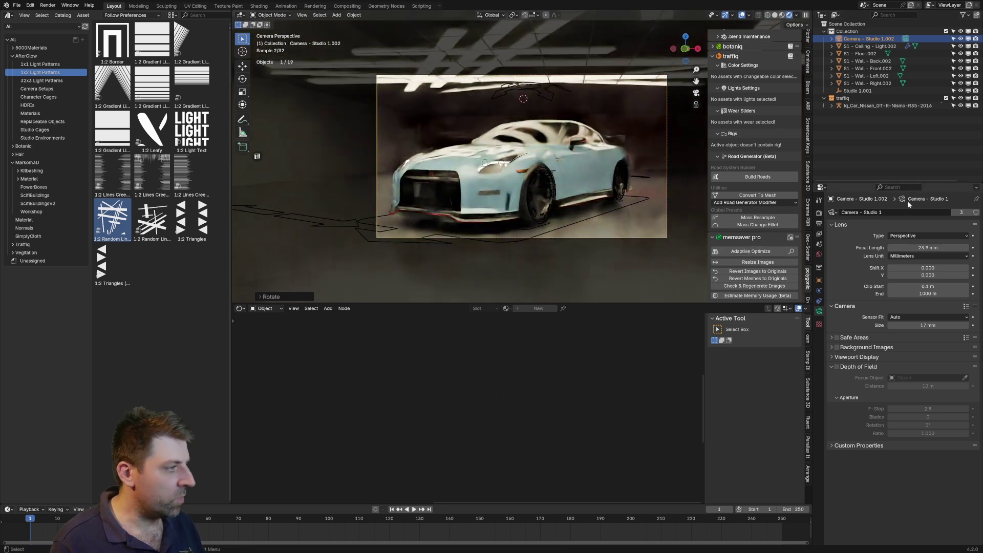
Change the camera type to Panoramic with Fisheye Equisolid and set its lens to 15
left_click(924, 236)
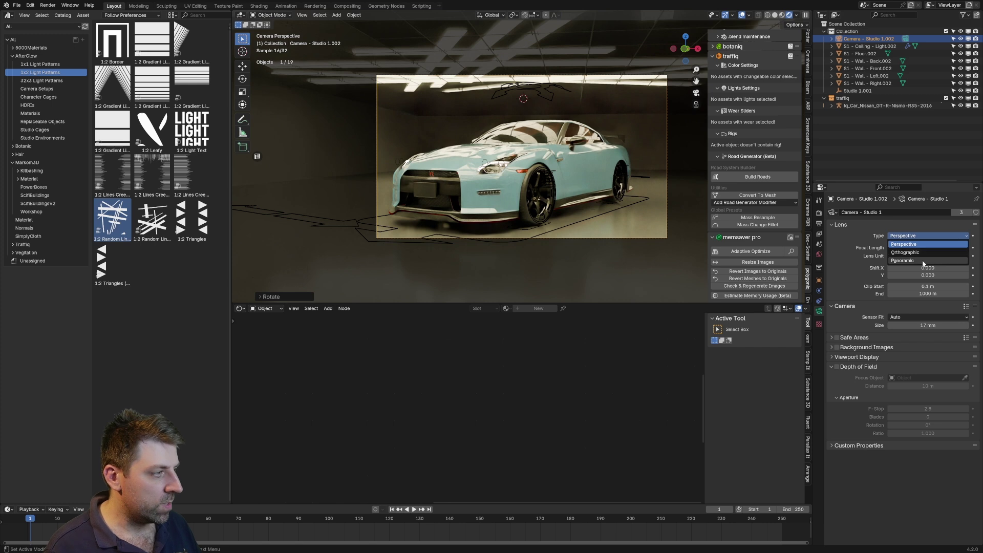
left_click(924, 260)
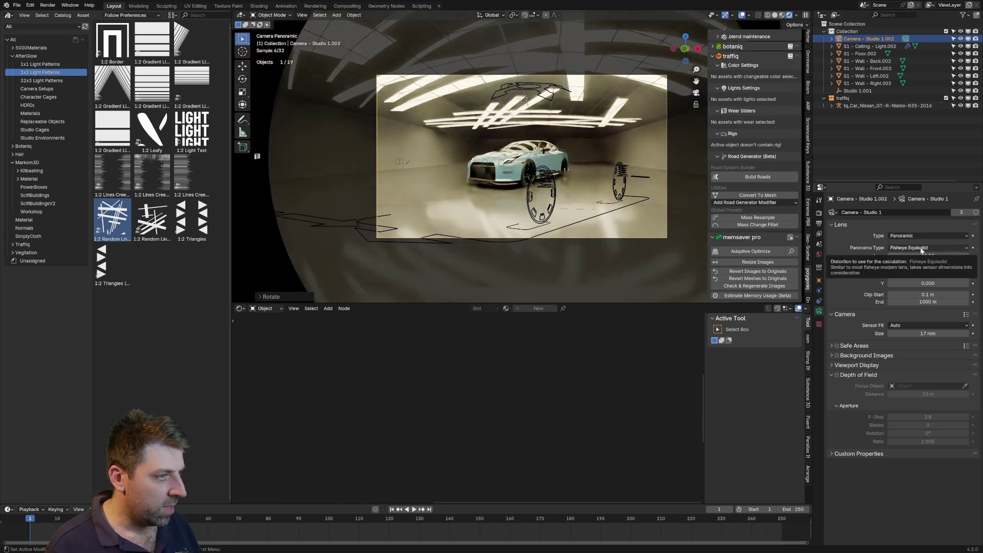
left_click(928, 256)
type("15")
key("Return")
Reframe the car's front from a higher angle with the fisheye lens at 12, and start a test render
key("g")
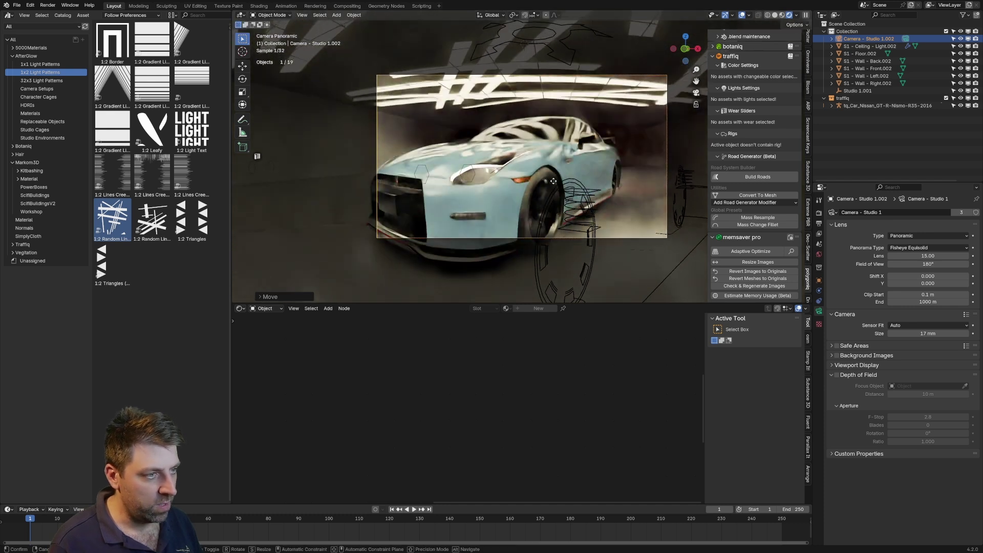
key("F12")
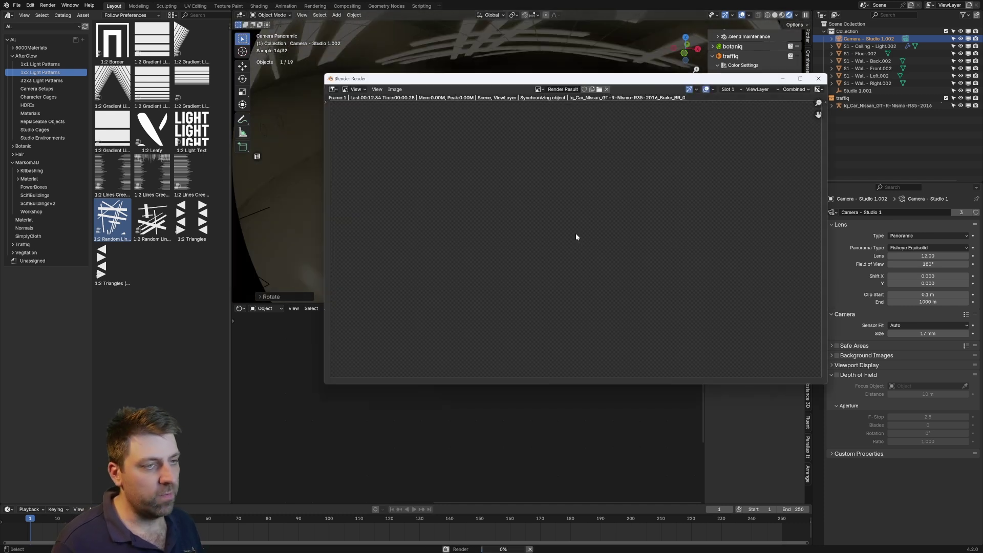
key("Escape")
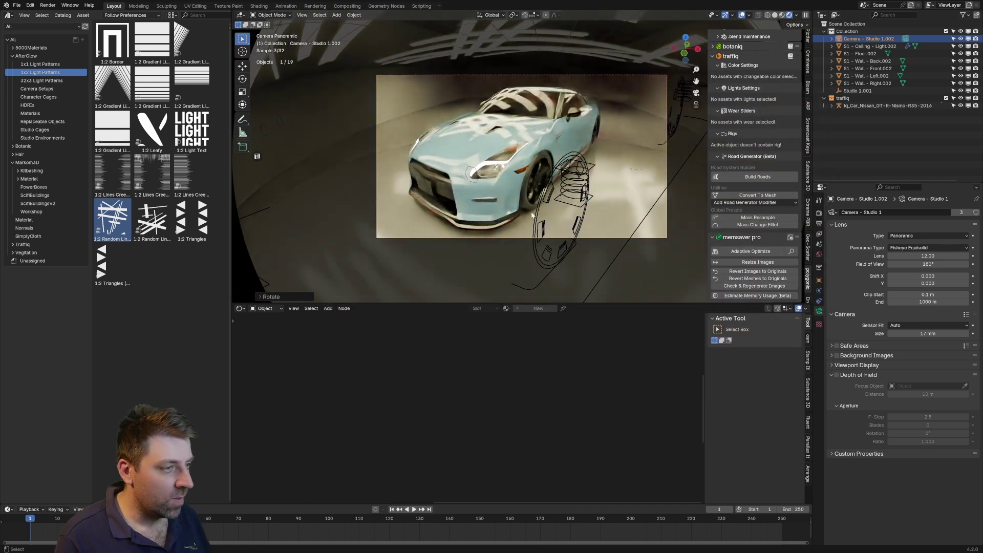
Turn the car's front wheels by moving the rig's Steering bone along X in Pose Mode, and render the camera view
left_click(538, 216)
key("KP_Decimal")
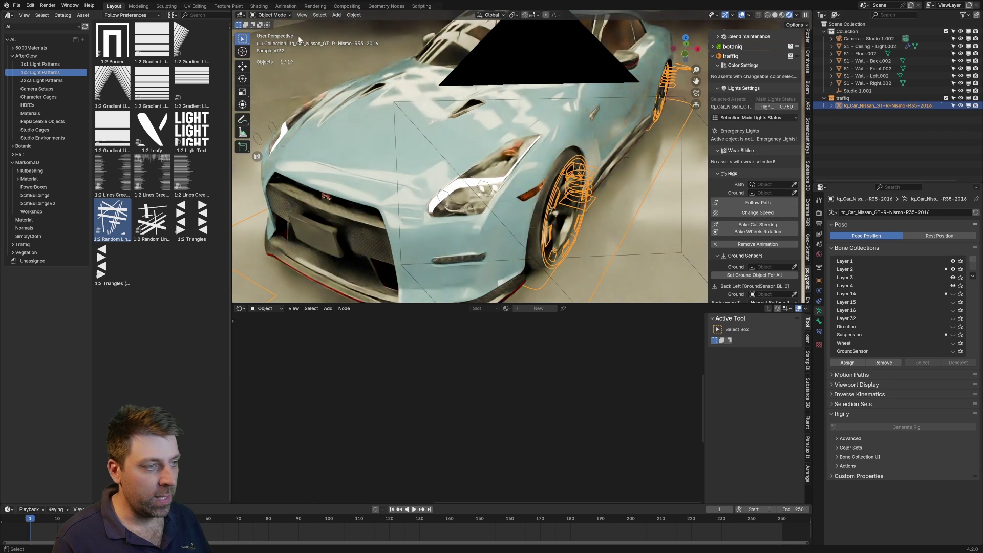
left_click(271, 15)
left_click(272, 38)
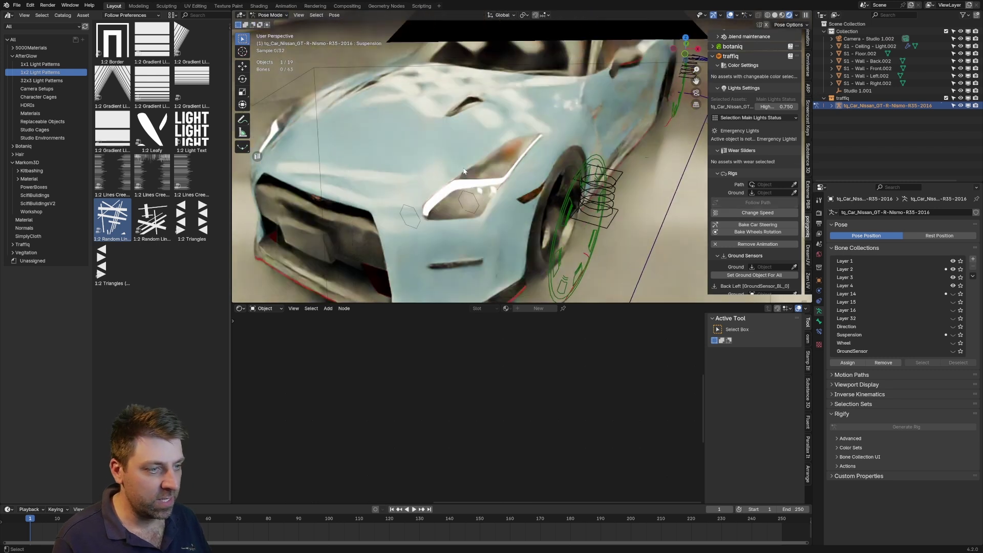
left_click(398, 241)
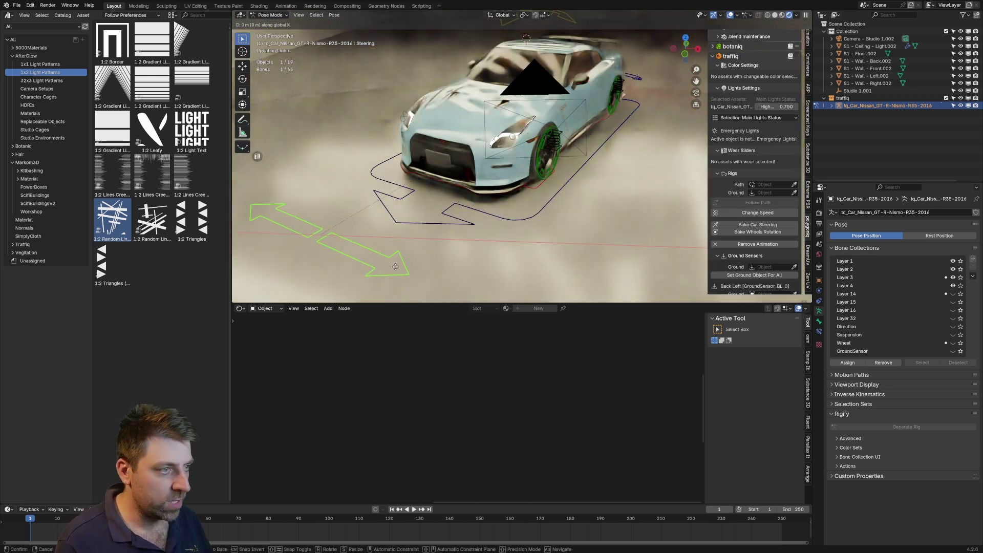
key("g")
key("x")
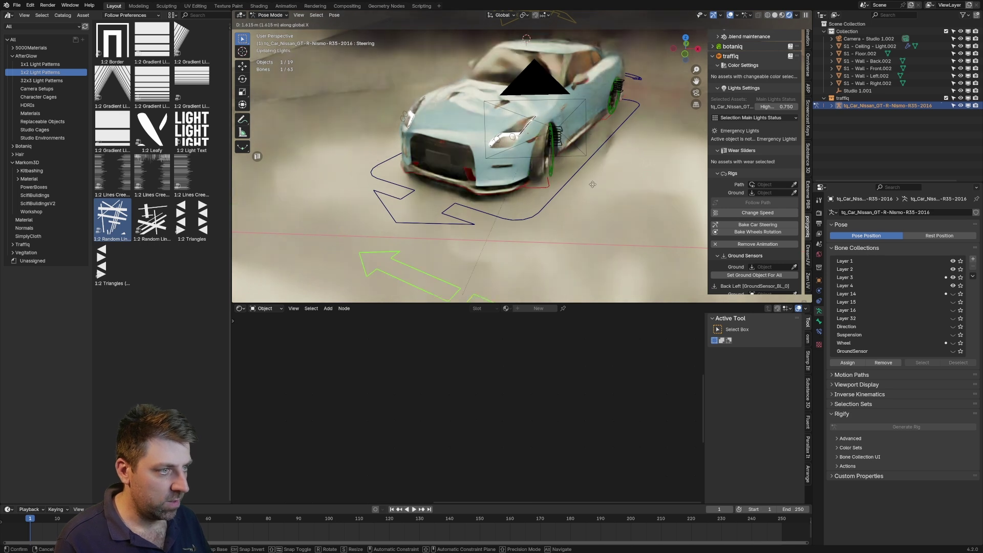
left_click(417, 139)
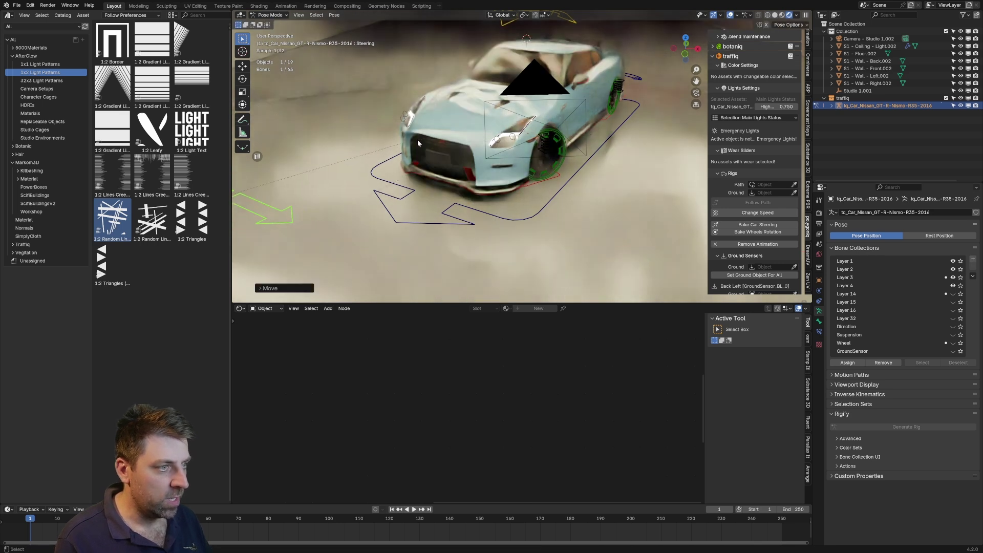
key("KP_0")
key("F12")
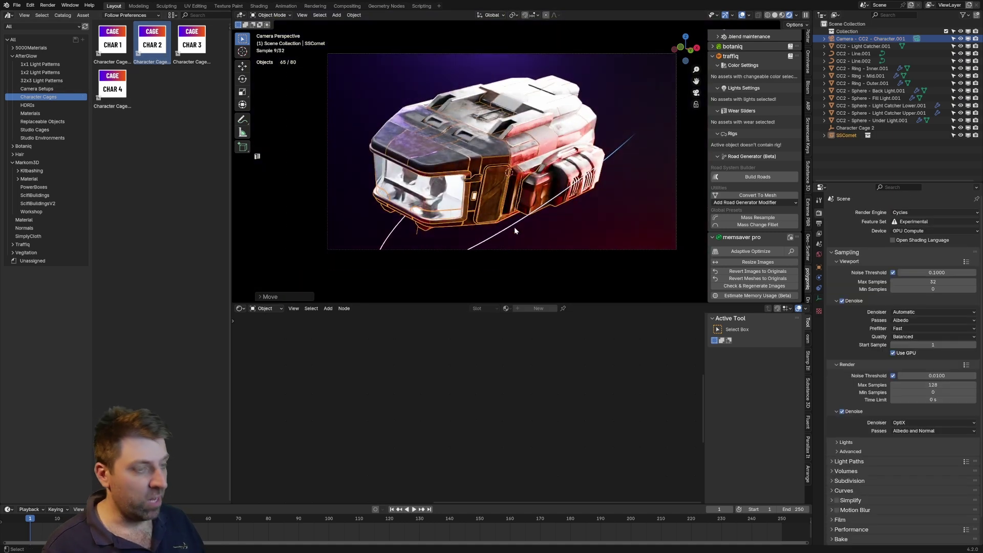
Render the SSComet ship in Character Cage 2 and show the render view for Studio Cage 9
key("F12")
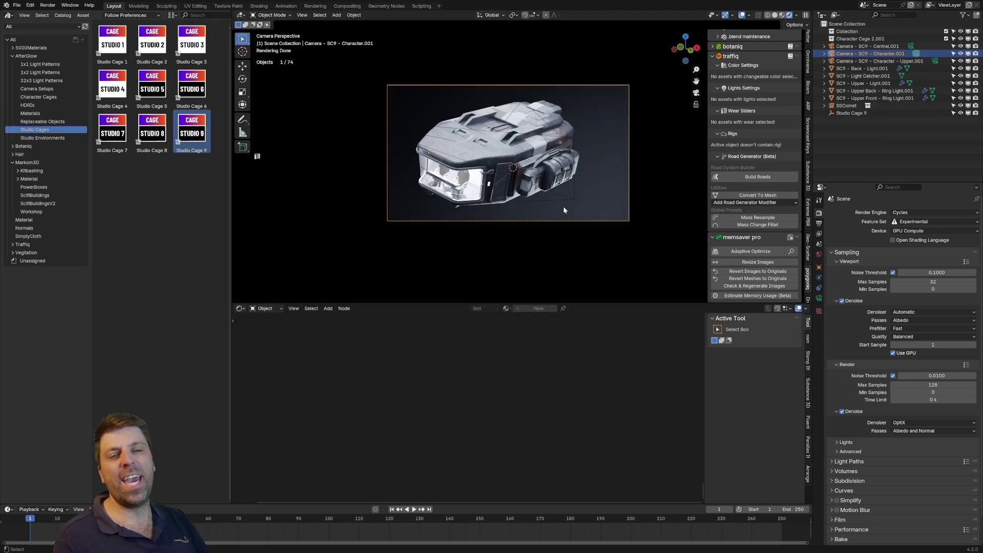
key("F11")
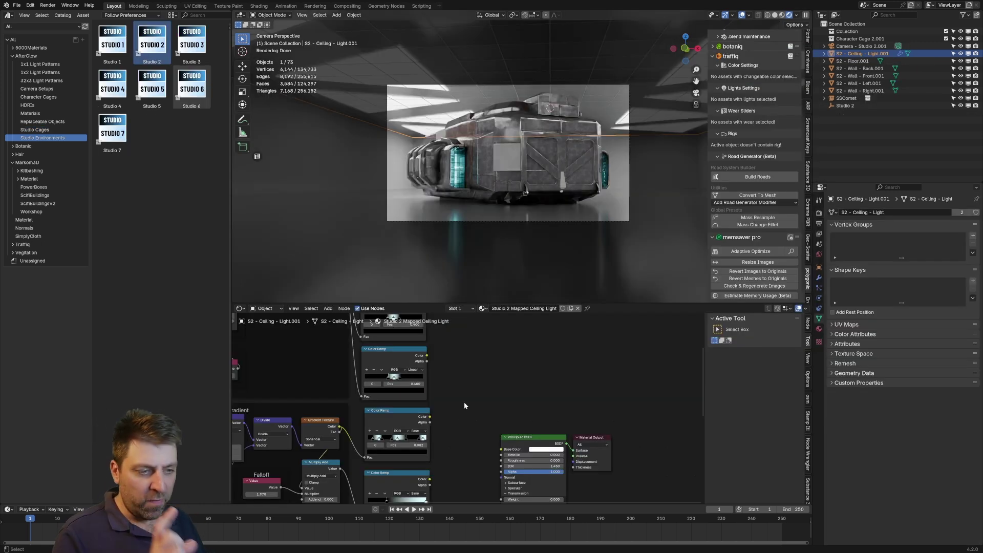
Move the Principled BSDF and Material Output nodes beside the upper Color Ramps in the Studio 2 ceiling light material
middle_click_drag(464, 405, 465, 455)
middle_click_drag(437, 364, 482, 383)
scroll(450, 416, "down", 2)
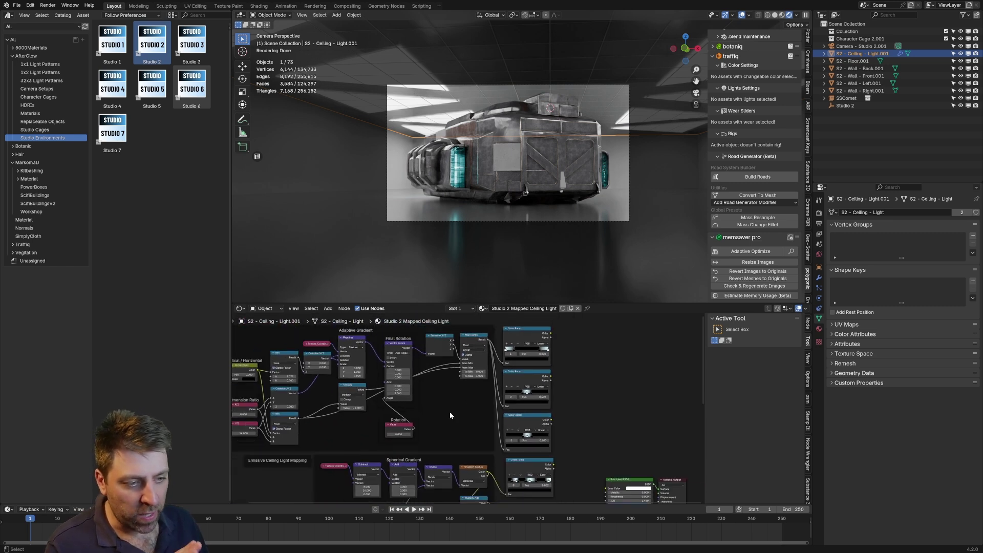
scroll(538, 379, "up", 2)
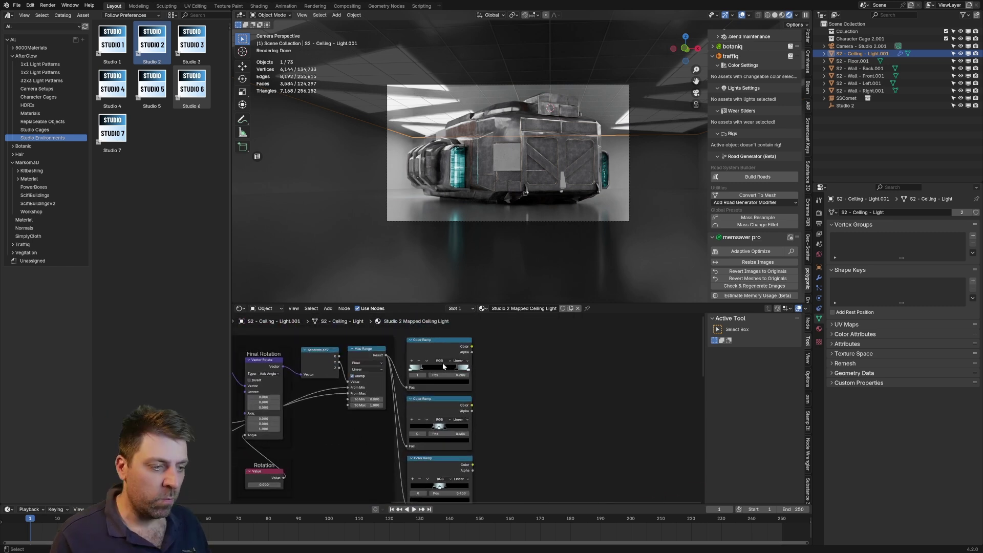
scroll(445, 459, "down", 1)
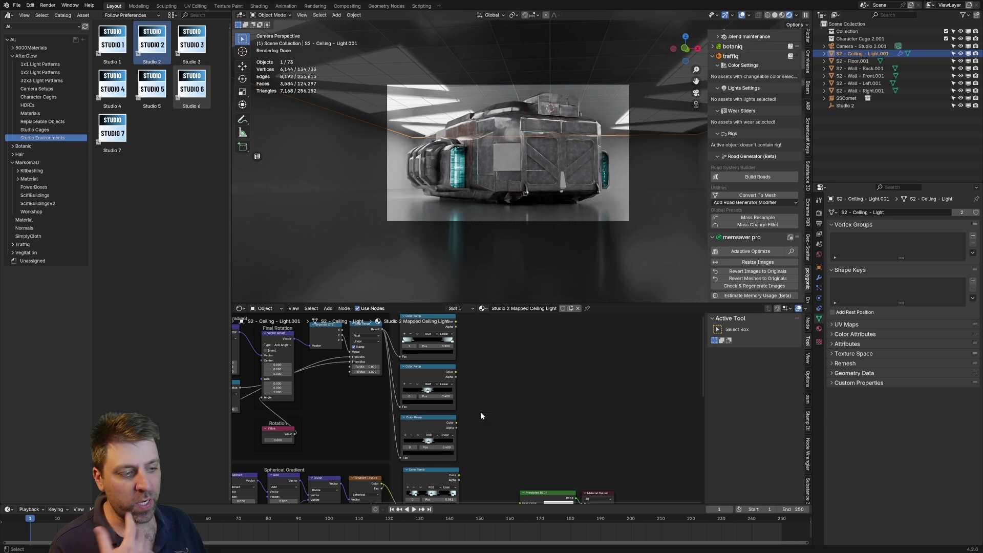
middle_click_drag(481, 416, 475, 414)
left_click_drag(601, 462, 515, 496)
key("g")
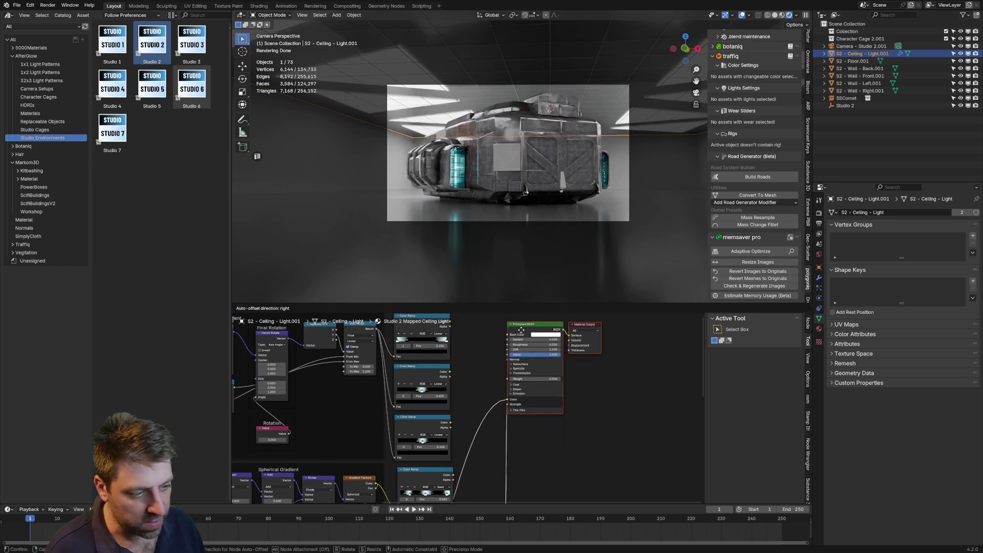
left_click(518, 323)
Connect the first, second and third Color Ramps in turn to the Principled BSDF's emission color, keeping the third
middle_click_drag(464, 356, 477, 398)
scroll(477, 398, "up", 1)
left_click_drag(461, 357, 521, 435)
left_click_drag(461, 411, 520, 436)
middle_click_drag(487, 454, 483, 435)
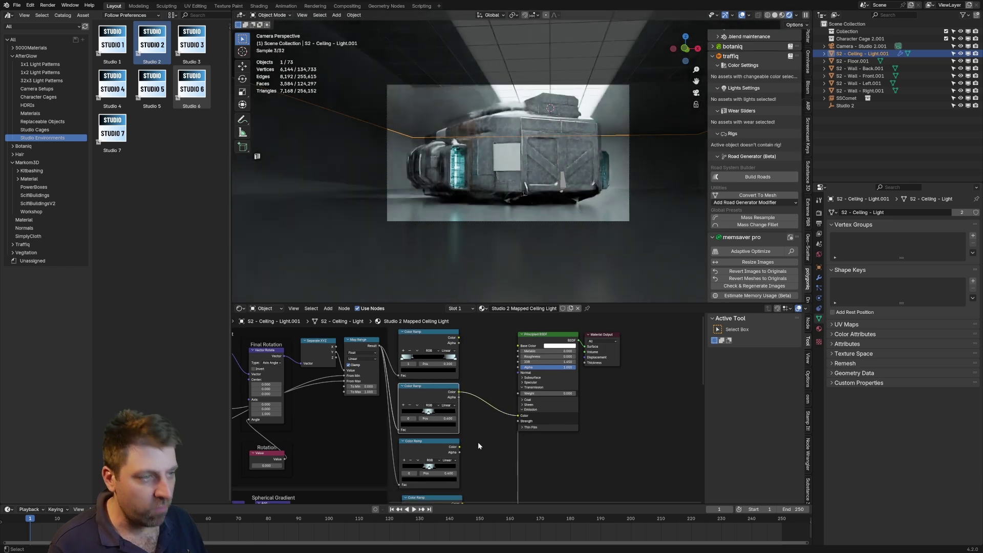
left_click_drag(459, 447, 517, 417)
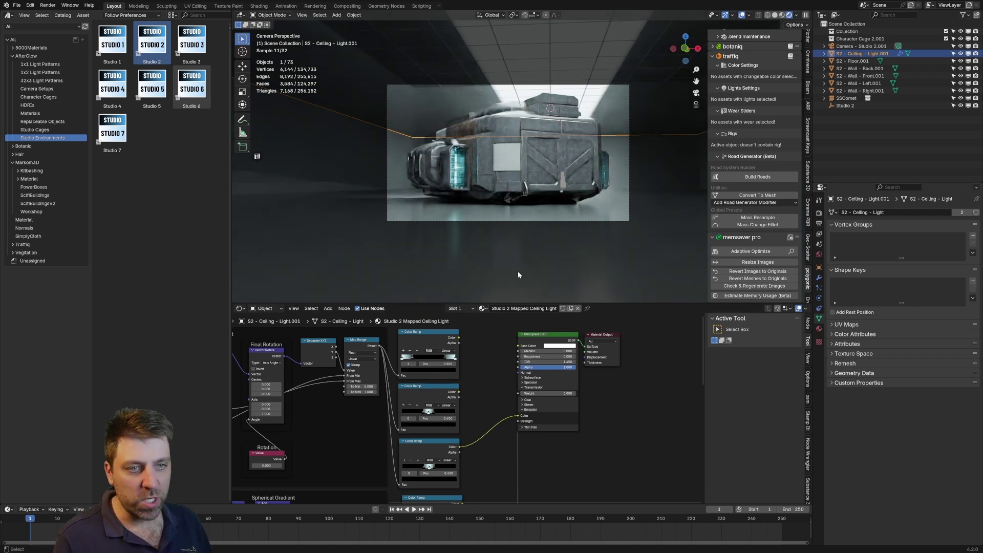
Replace the Studio 2 environment with Studio 6 and bring up the Decal Light nodes of its floor light material
left_click(847, 106)
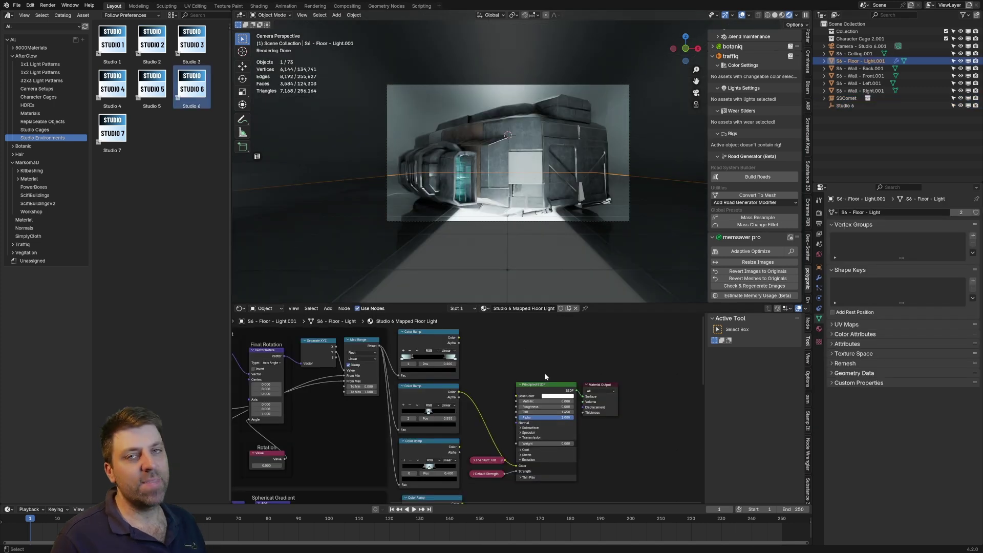
middle_click_drag(490, 413, 488, 374)
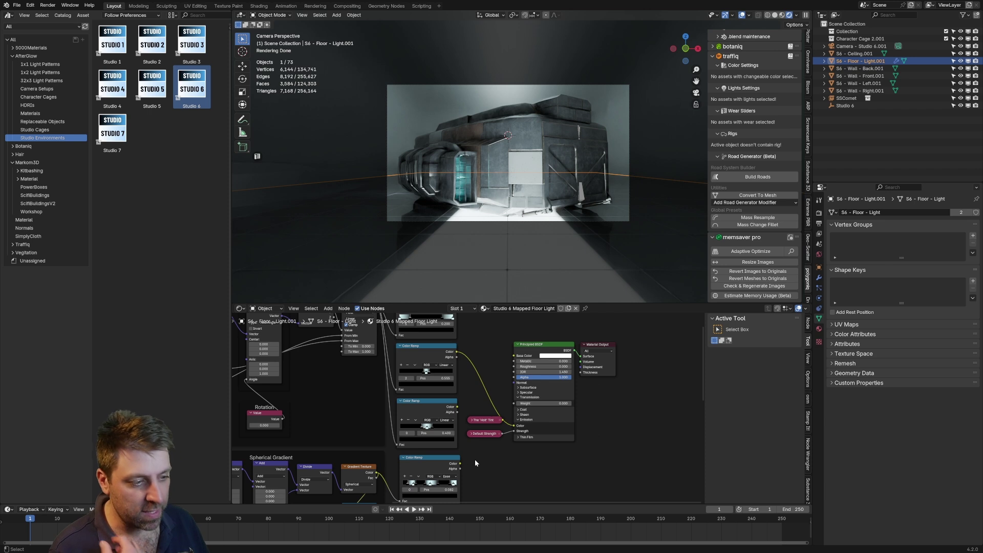
middle_click_drag(476, 460, 482, 324)
middle_click_drag(419, 457, 468, 450)
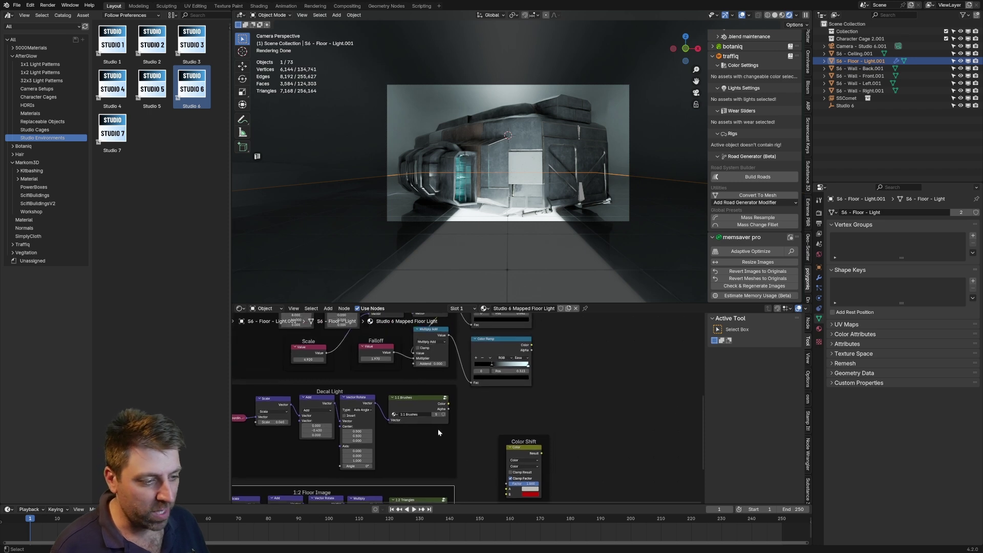
Add a 1:2 Gradient Lines light pattern to the Decal Light nodes and feed its vector from the Vector Rotate node
left_click(52, 72)
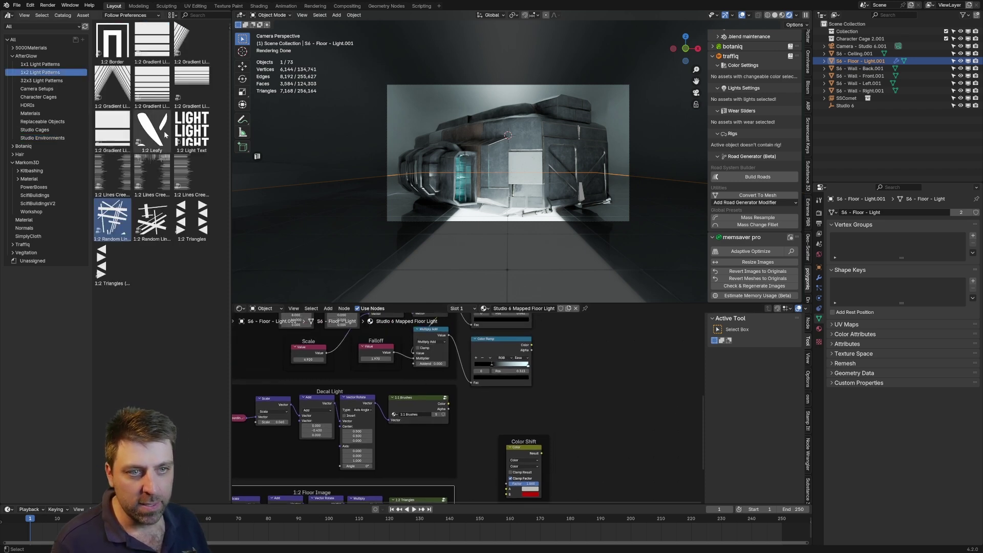
left_click_drag(152, 84, 490, 437)
middle_click_drag(484, 414, 378, 425)
scroll(379, 426, "down", 1)
left_click(285, 418)
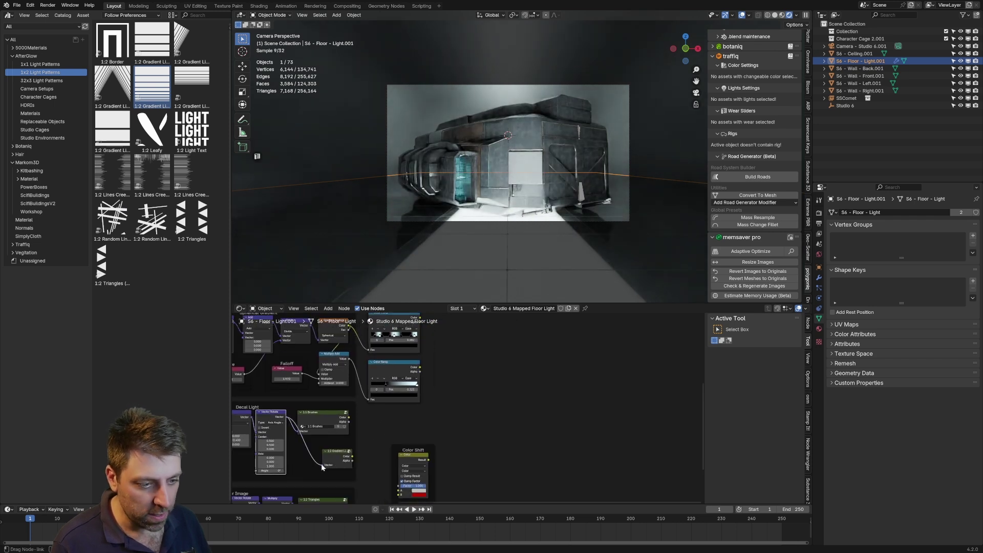
left_click_drag(319, 460, 323, 465)
Connect the 1:2 gradient pattern's color output to the Principled BSDF's emission color
middle_click_drag(431, 412, 378, 465)
scroll(378, 465, "down", 3)
left_click_drag(333, 489, 423, 354)
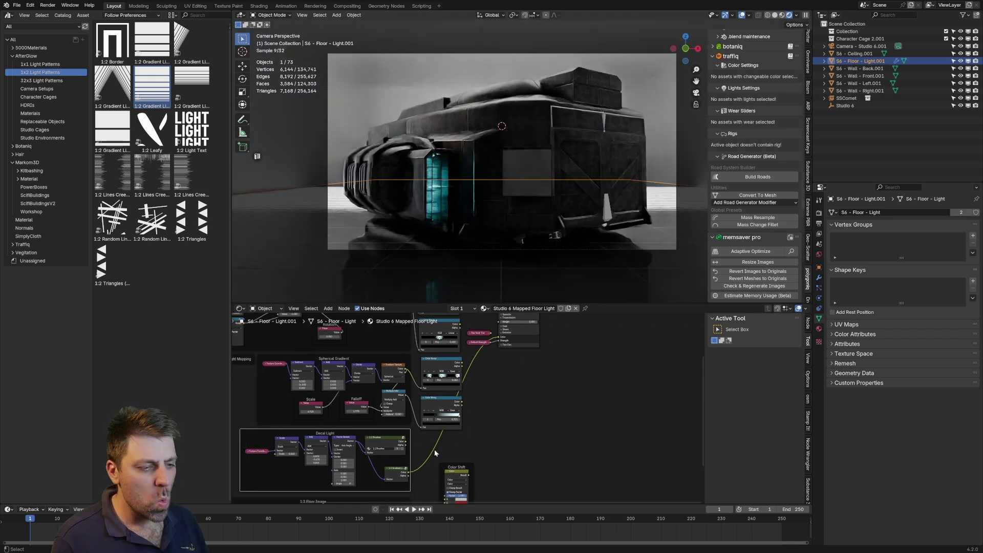
Try other Vector Rotate center values for the Decal Light, and set its Add node's Y value to -0.480
middle_click_drag(437, 452, 455, 410)
scroll(455, 410, "up", 4)
left_click_drag(433, 406, 450, 405)
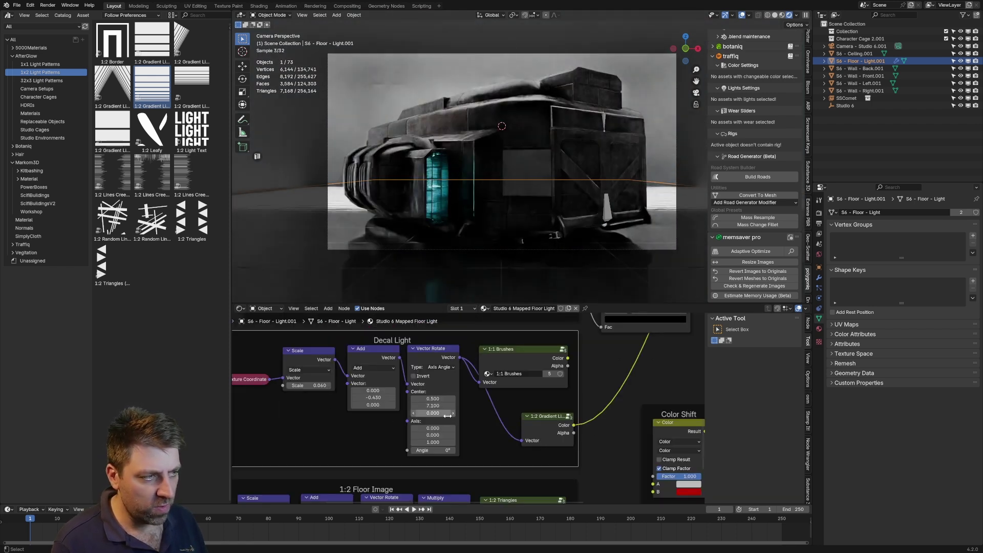
left_click_drag(432, 398, 466, 399)
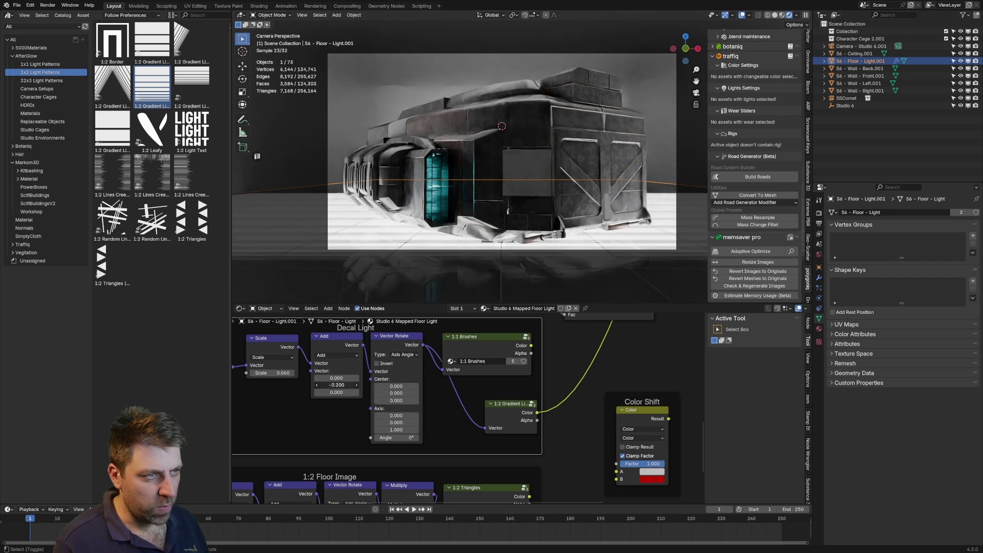
left_click_drag(337, 385, 303, 384, "shift")
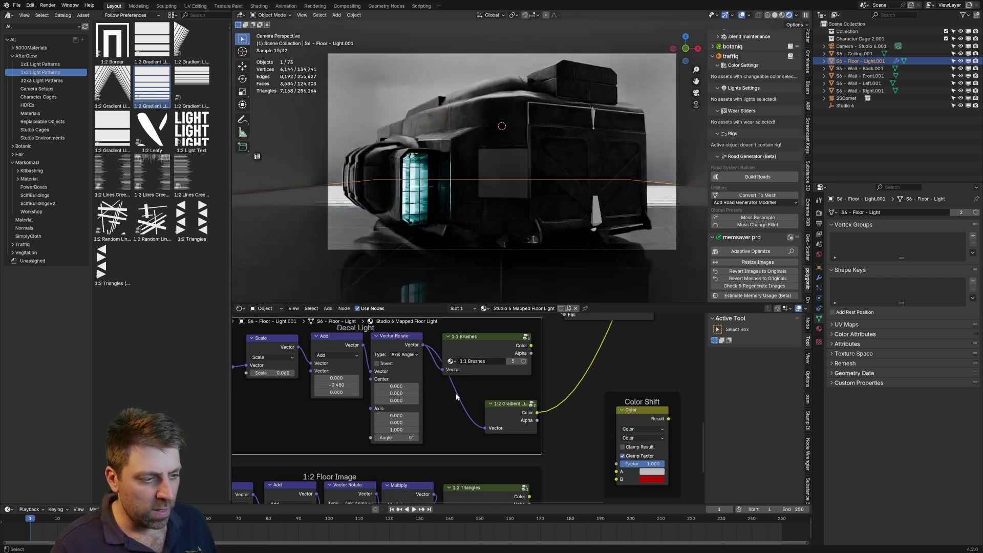
Connect the Spherical Gradient's upper Color Ramp to the Principled BSDF's emission color and render the camera view
middle_click_drag(482, 377, 435, 355)
scroll(440, 444, "down", 1)
scroll(460, 408, "down", 8)
middle_click_drag(459, 408, 449, 417)
middle_click_drag(464, 380, 392, 461)
scroll(393, 464, "up", 1)
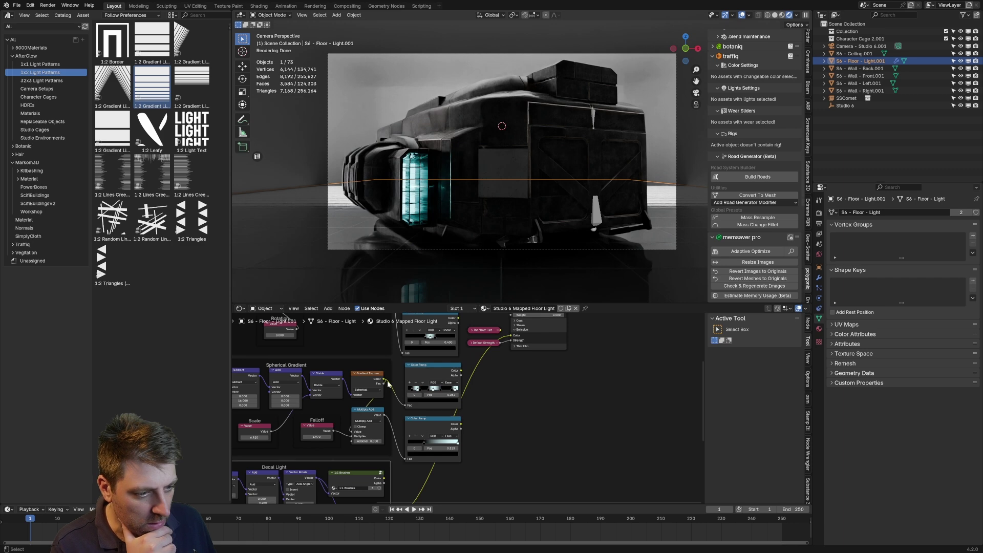
middle_click_drag(387, 385, 385, 419)
left_click_drag(453, 390, 499, 358)
key("F12")
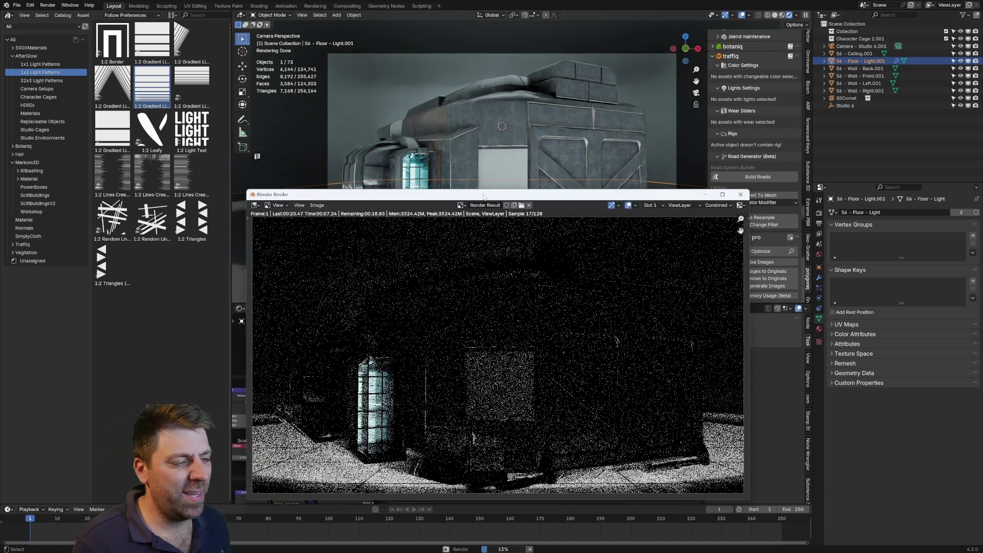